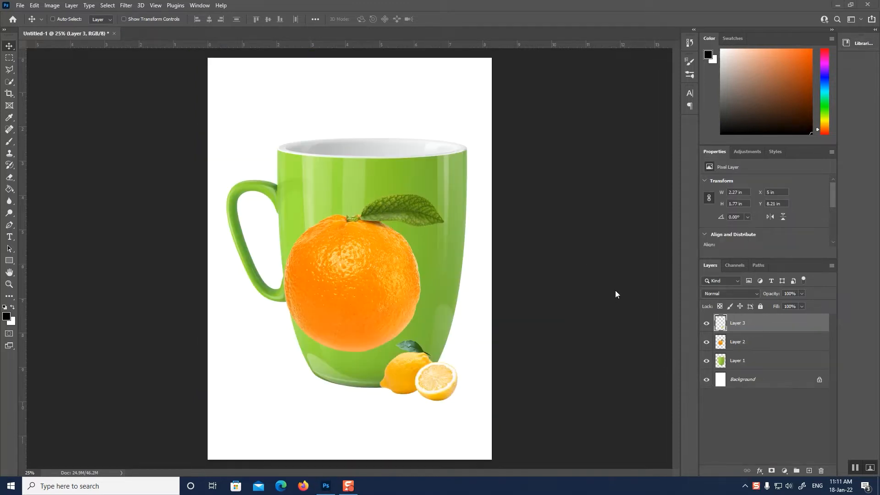
Hide the orange and lemon layers so only the mug and background show, and select the mug layer
drag(706, 362, 706, 323)
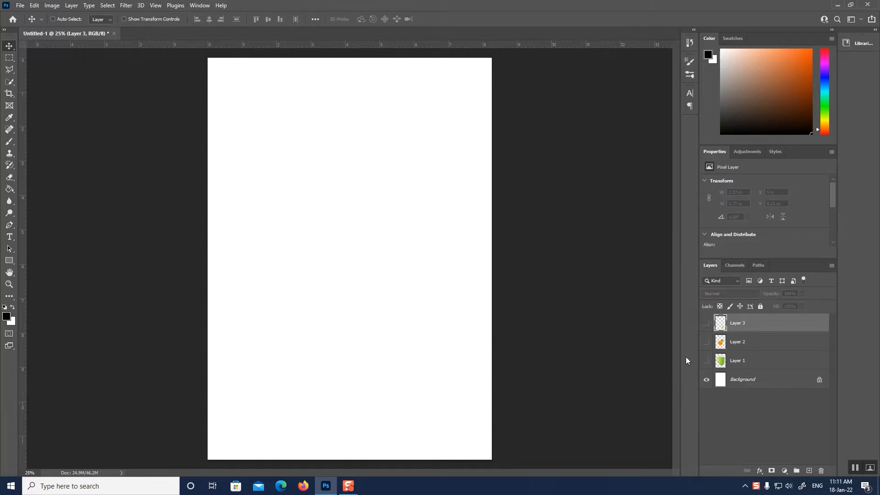
click(706, 362)
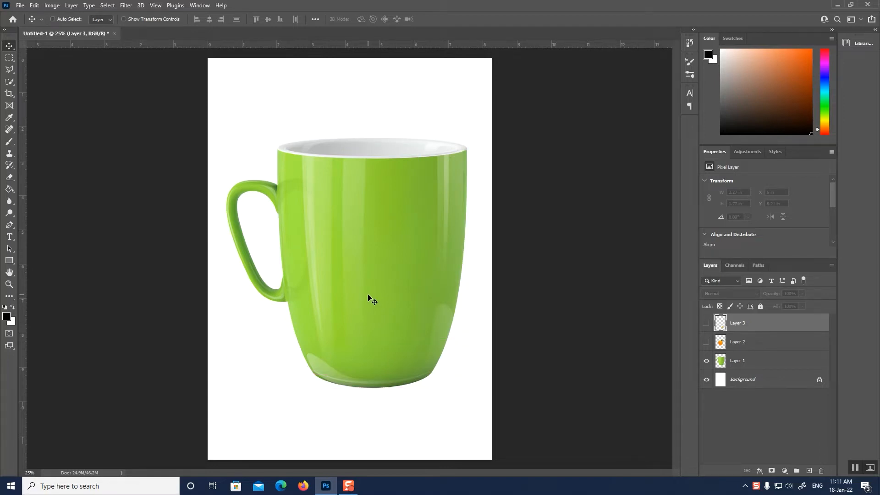
click(772, 365)
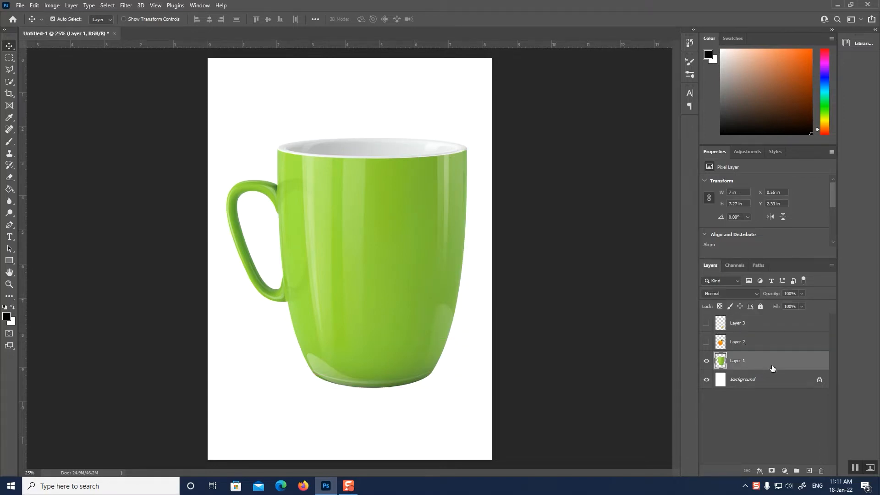
Transform the green mug to about 80% width and 57% height and centre it on the page
key(ctrl+t)
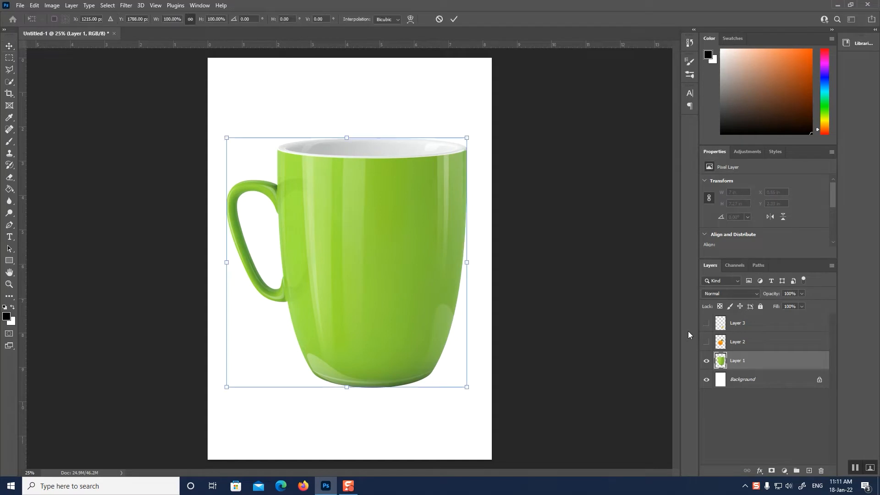
drag(350, 154, 349, 174)
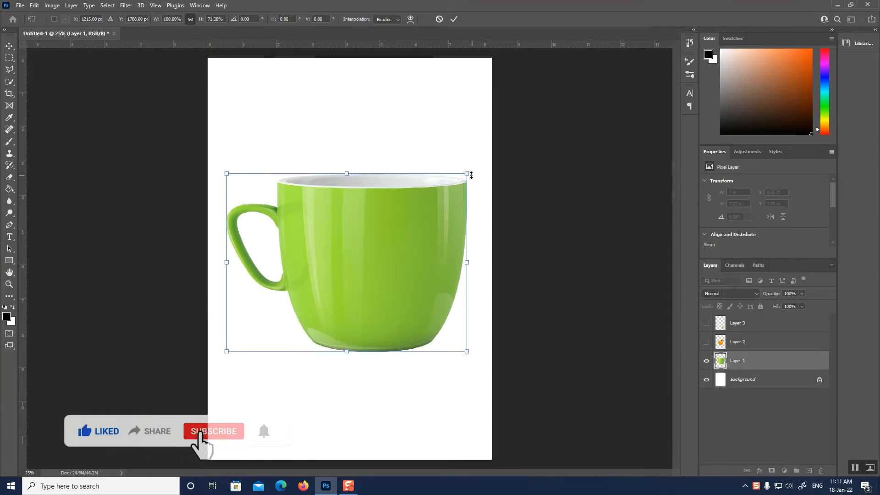
drag(465, 174, 417, 209)
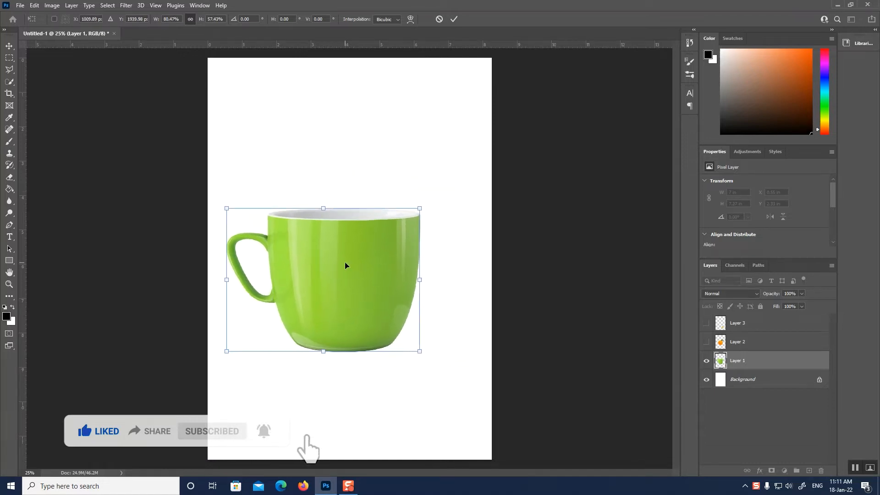
drag(373, 254, 363, 253)
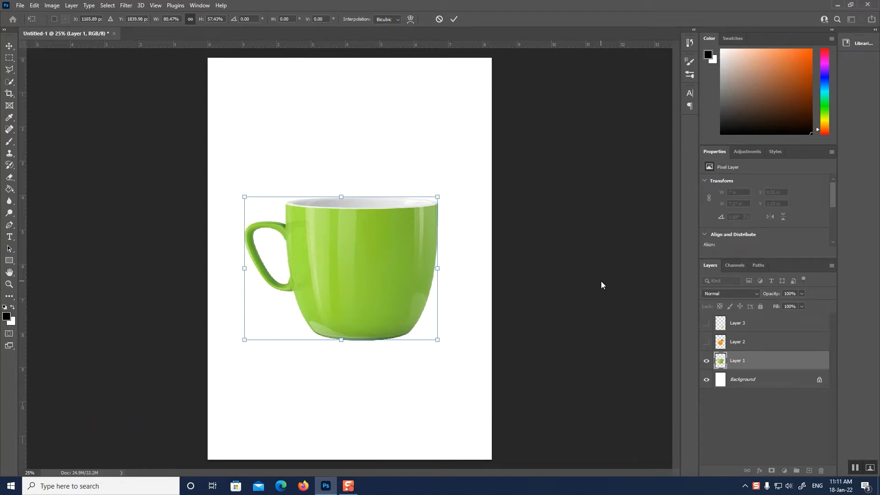
key(Return)
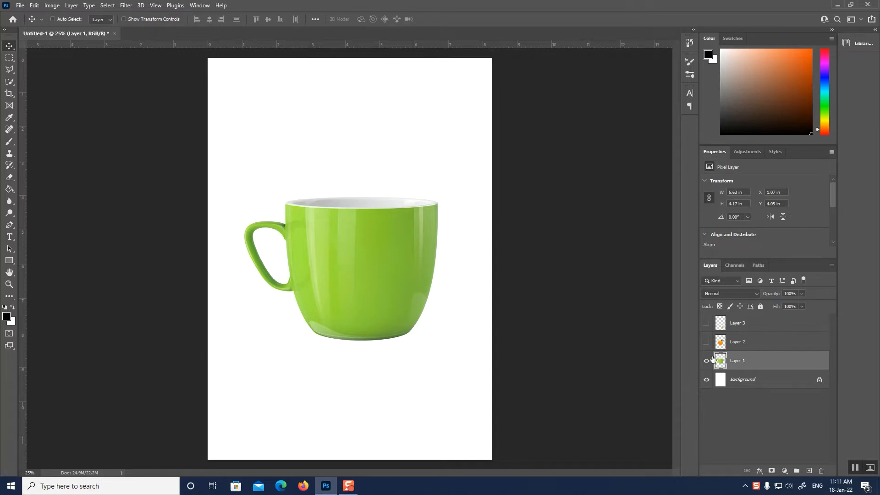
Show the orange layer, enlarge the orange to about 122%, and place it over the mug body
click(706, 342)
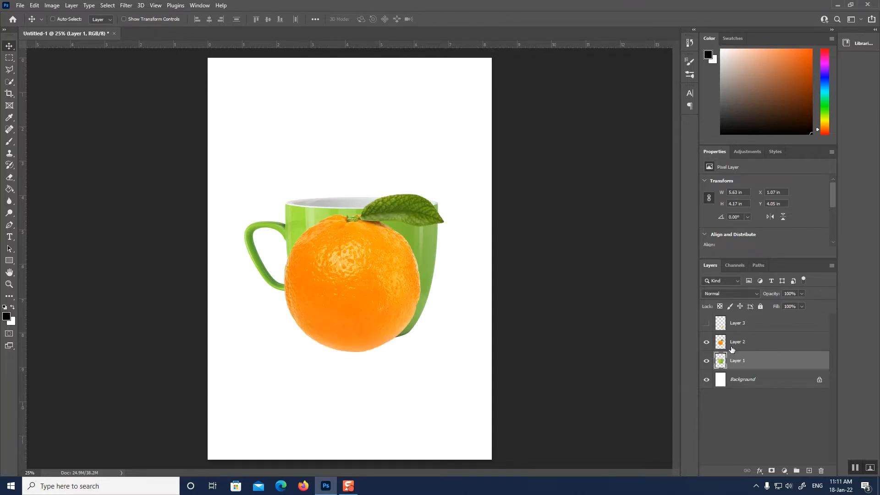
click(731, 340)
mouse_move(347, 291)
mouse_down()
mouse_move(374, 276)
mouse_move(330, 270)
mouse_move(349, 284)
mouse_up()
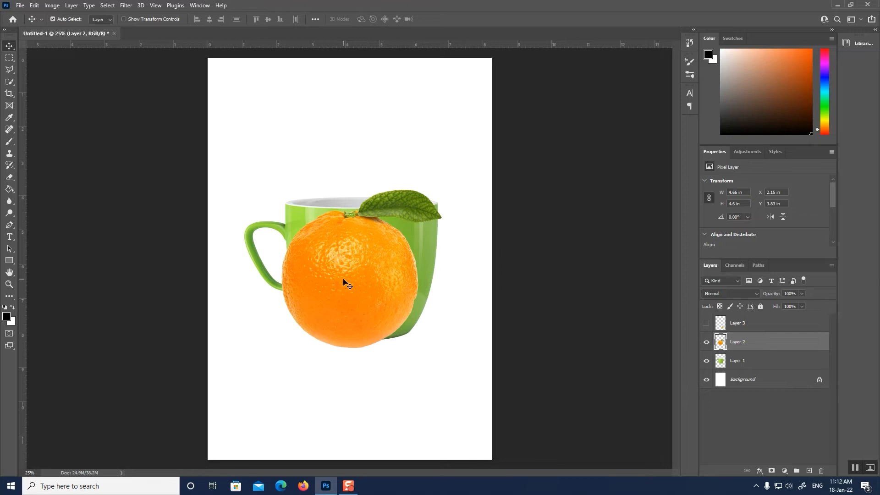
key(ctrl+t)
drag(441, 192, 489, 151)
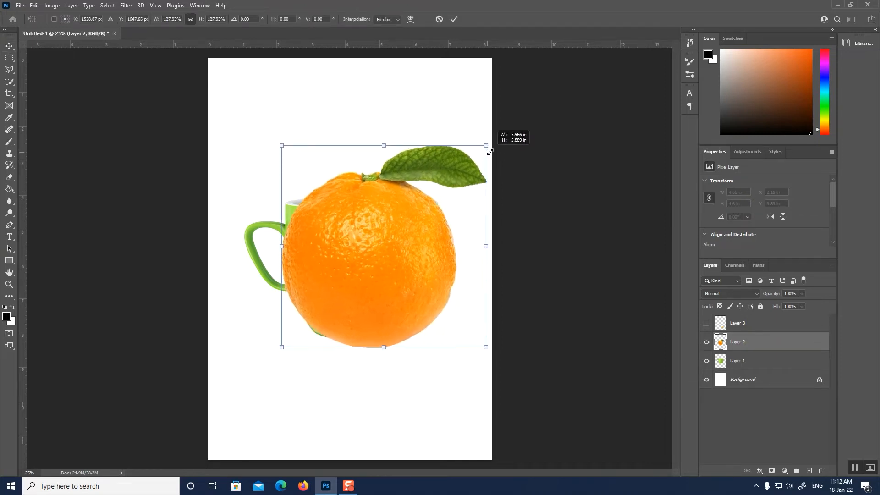
mouse_move(281, 145)
mouse_down()
mouse_move(271, 137)
mouse_move(293, 150)
mouse_up()
drag(388, 222, 386, 214)
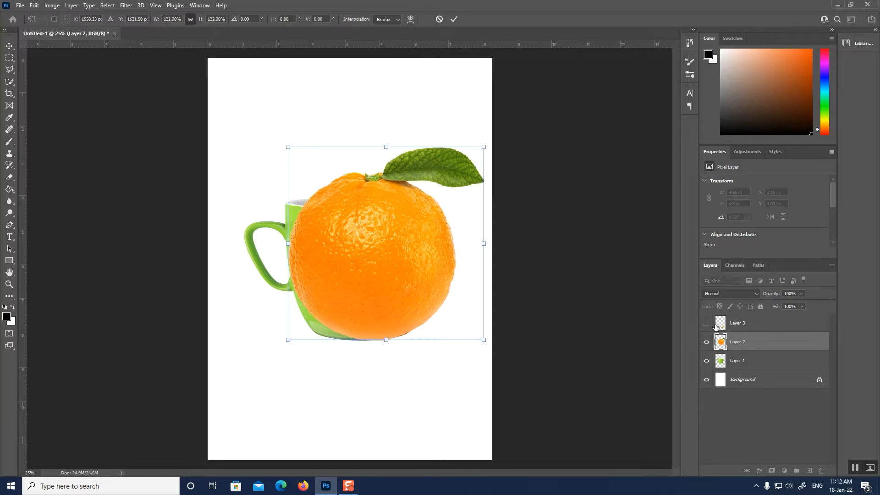
key(Return)
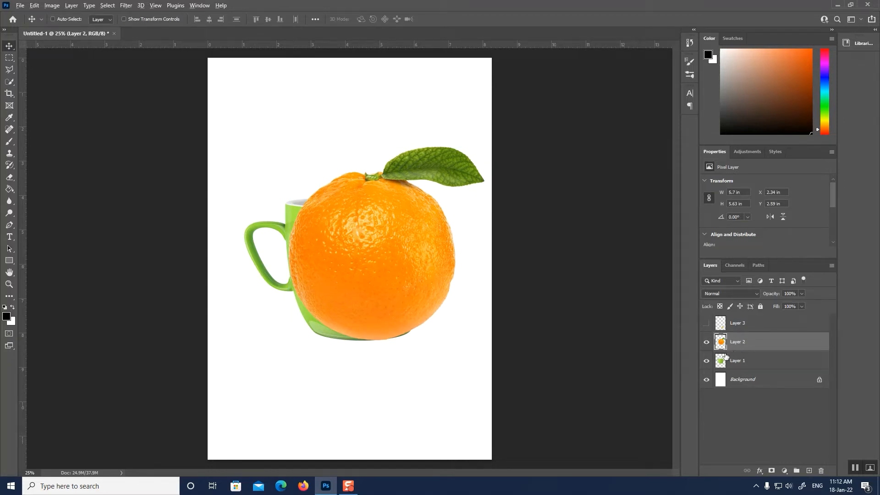
Clip the orange layer to the mug layer and nudge the orange to about X 2.41 in, Y 2.66 in
alt+click(723, 349)
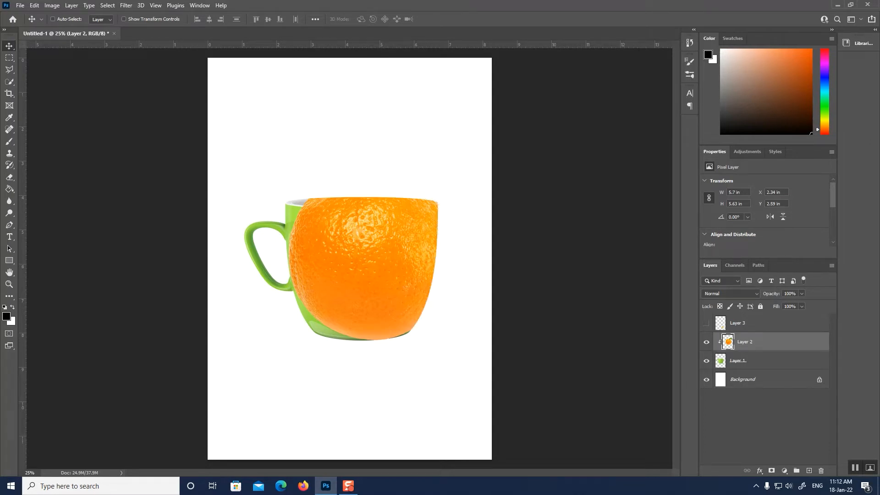
drag(409, 311, 407, 310)
key(shift+Down)
key(shift+Right)
key(shift+Right)
key(shift+Right)
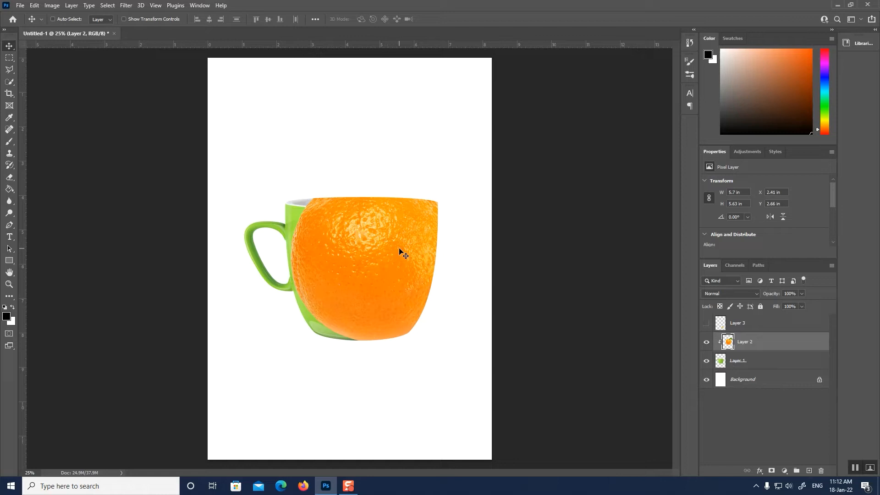
Duplicate the orange towards the mug handle at about X 1.65 in, Y 2.76 in, and hide the copy with a black layer mask
drag(394, 248, 367, 251)
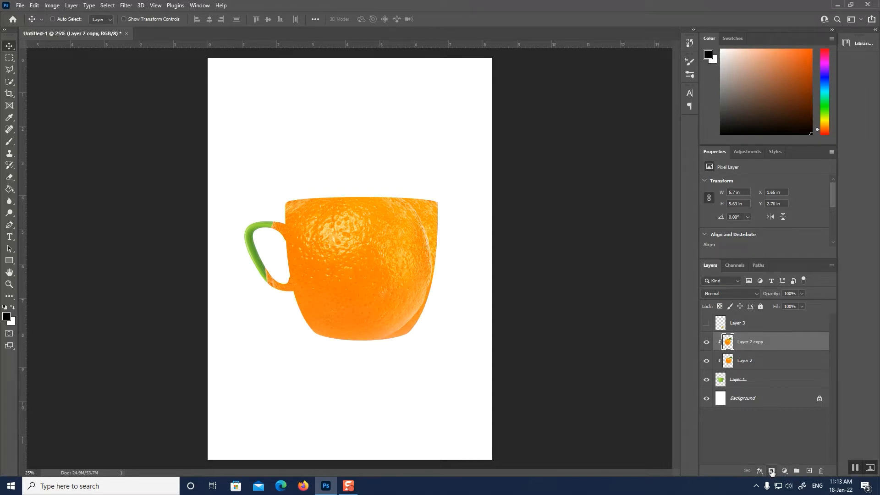
alt+click(772, 471)
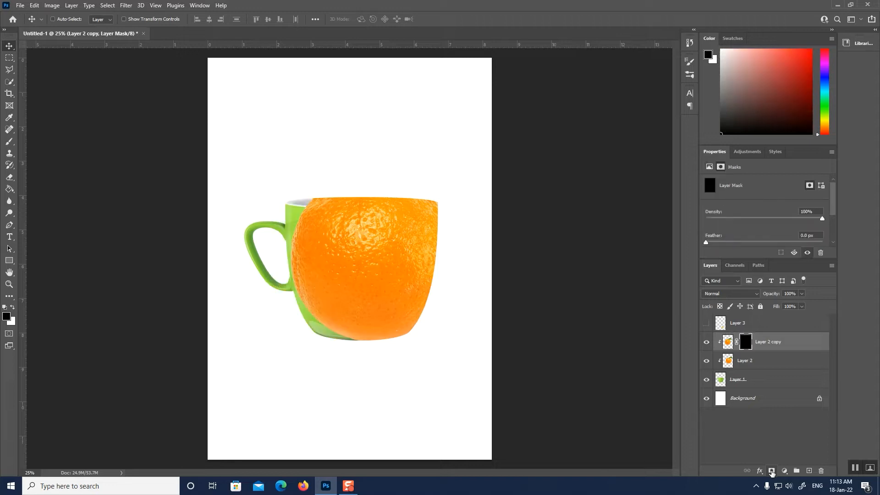
Paint white on the copy's mask with a soft 400 px brush along the mug's handle side to reveal orange peel there
click(9, 144)
click(14, 307)
key(bracketleft)
key(bracketleft)
key(bracketleft)
key(bracketleft)
key(bracketleft)
key(bracketleft)
key(bracketleft)
key(bracketleft)
key(bracketleft)
key(bracketleft)
key(bracketleft)
mouse_move(302, 207)
mouse_down()
mouse_move(288, 203)
mouse_move(287, 222)
mouse_move(305, 300)
mouse_move(360, 356)
mouse_up()
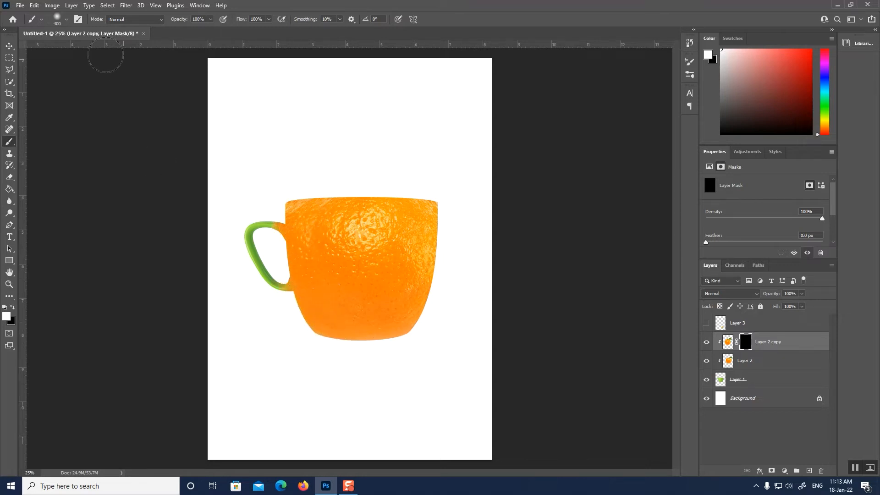
click(66, 21)
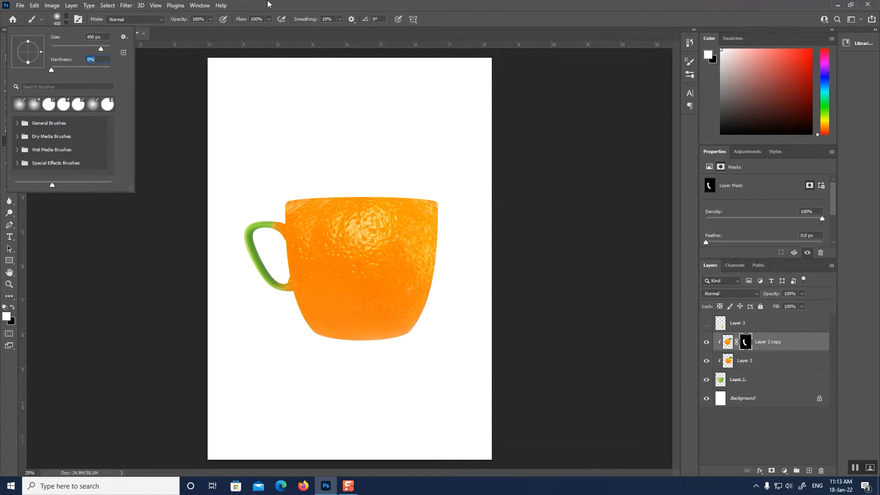
key(Return)
mouse_move(296, 283)
mouse_down()
mouse_move(265, 231)
mouse_move(285, 212)
mouse_up()
Duplicate the masked orange copy, clip the duplicate to the mug, and move it left to cover the green handle
click(732, 344)
key(v)
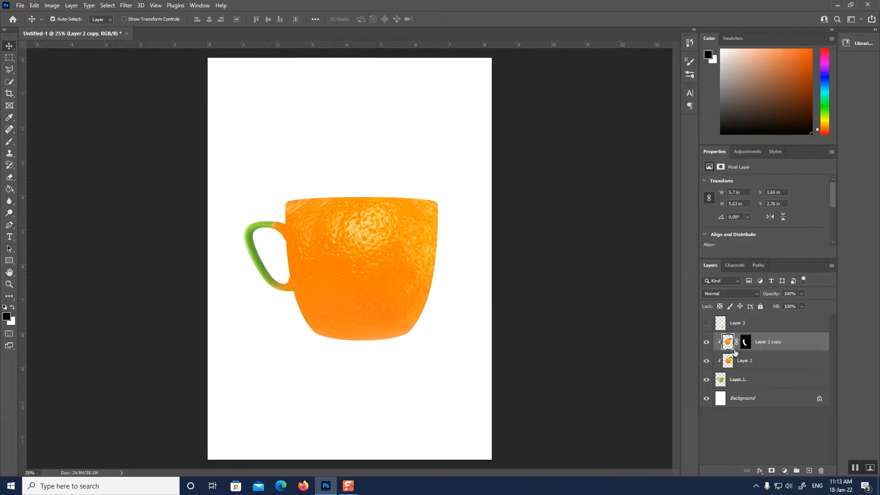
key(ctrl+j)
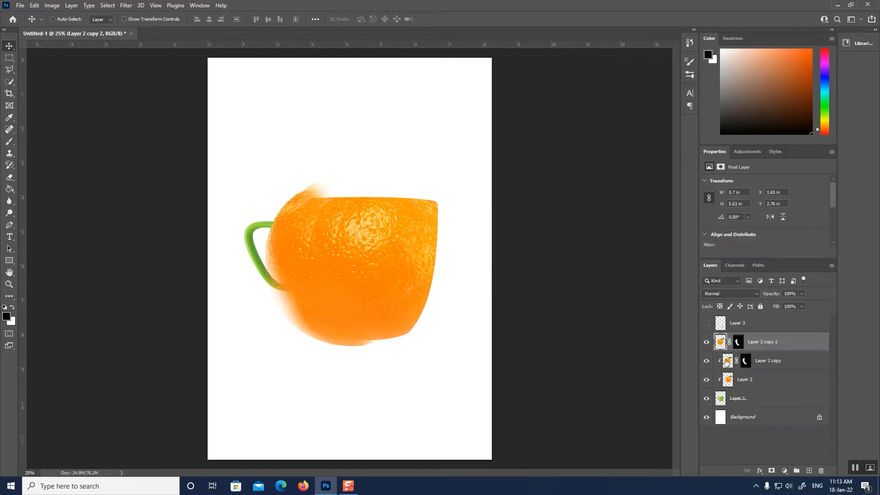
alt+click(725, 349)
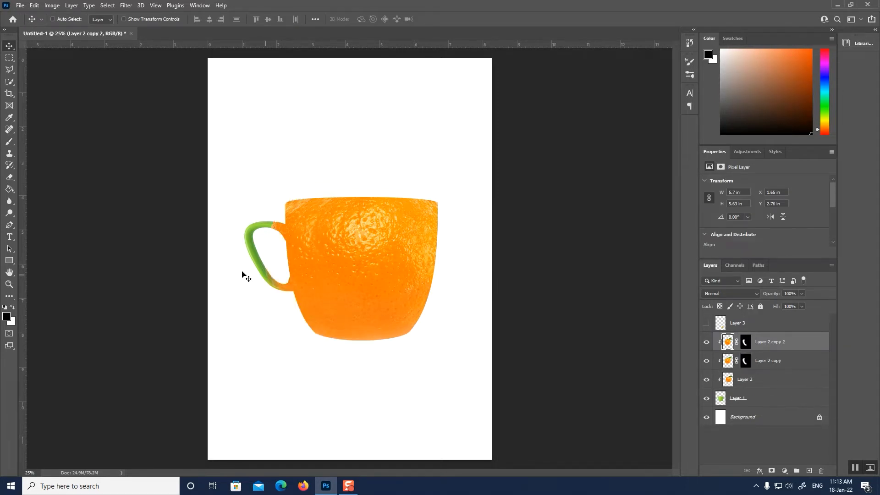
drag(298, 268, 267, 257)
click(745, 341)
key(b)
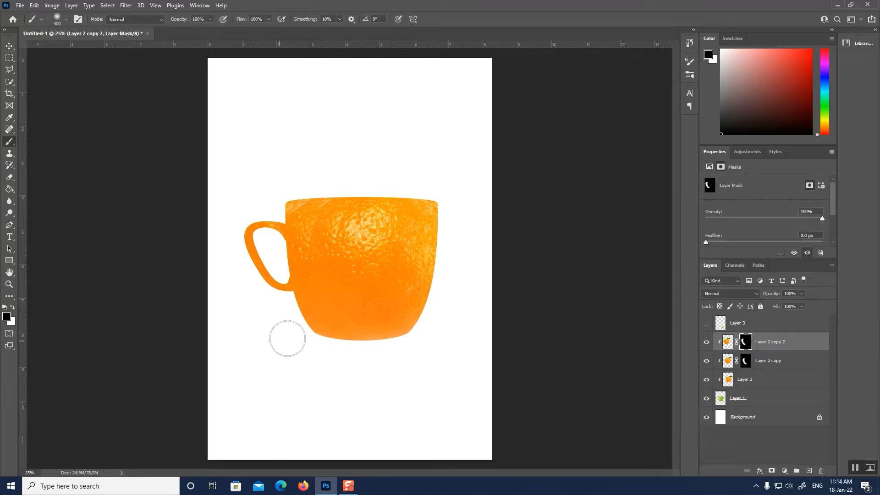
mouse_move(293, 197)
mouse_down()
mouse_move(298, 202)
mouse_move(271, 221)
mouse_move(287, 241)
mouse_up()
key(ctrl+z)
key(x)
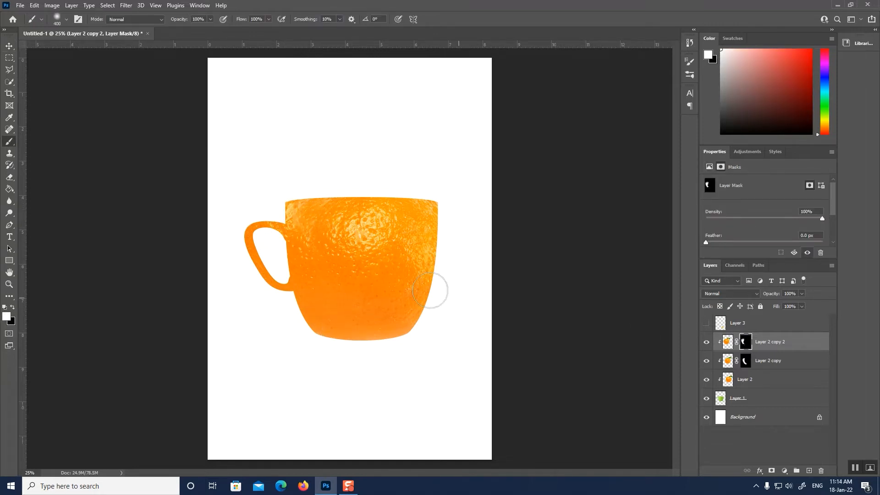
key(ctrl+z)
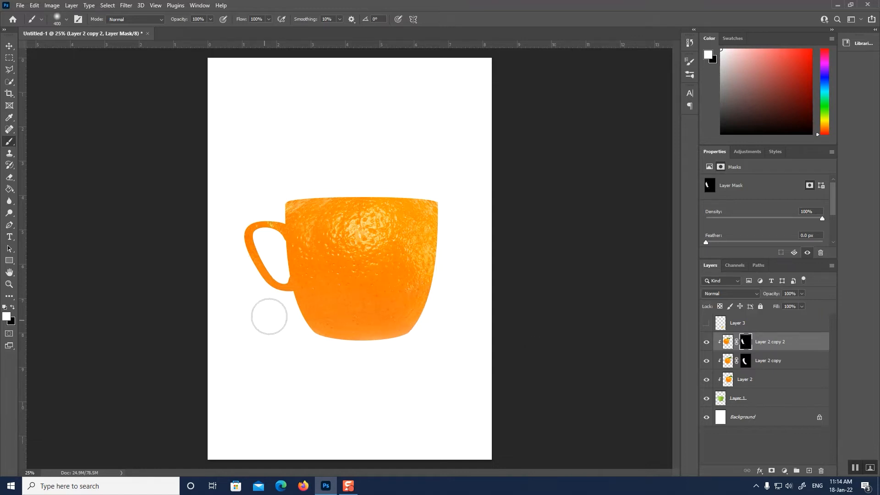
Shift the second orange copy slightly to the right over the mug handle
click(7, 44)
drag(270, 250, 275, 251)
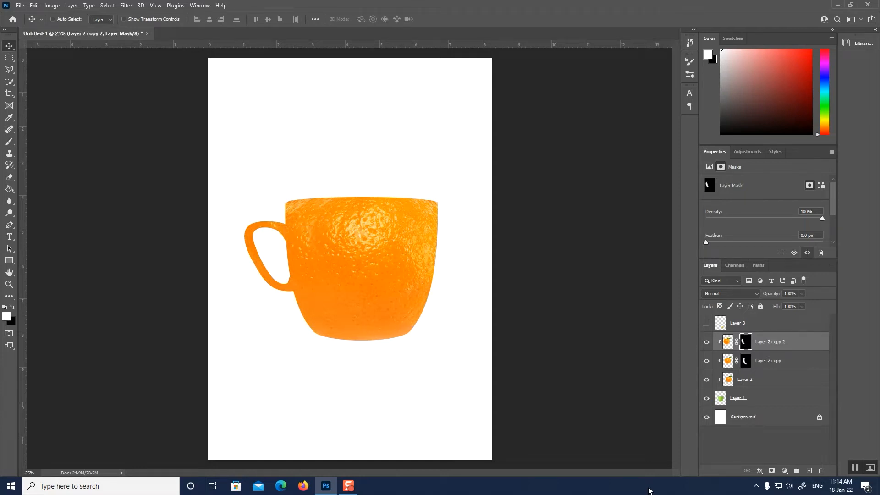
Show the lemon layer and move the lemons below the mug's base to about X 3.26 in, Y 8.29 in
click(706, 323)
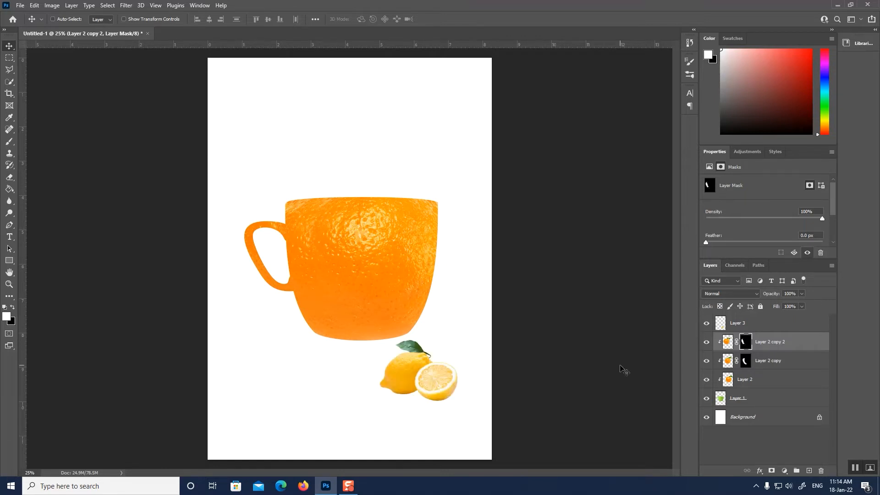
click(735, 324)
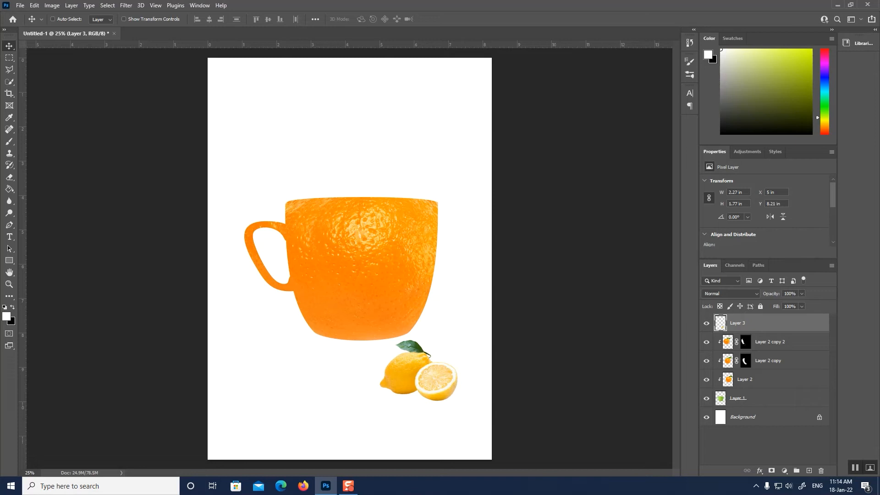
drag(453, 383, 385, 384)
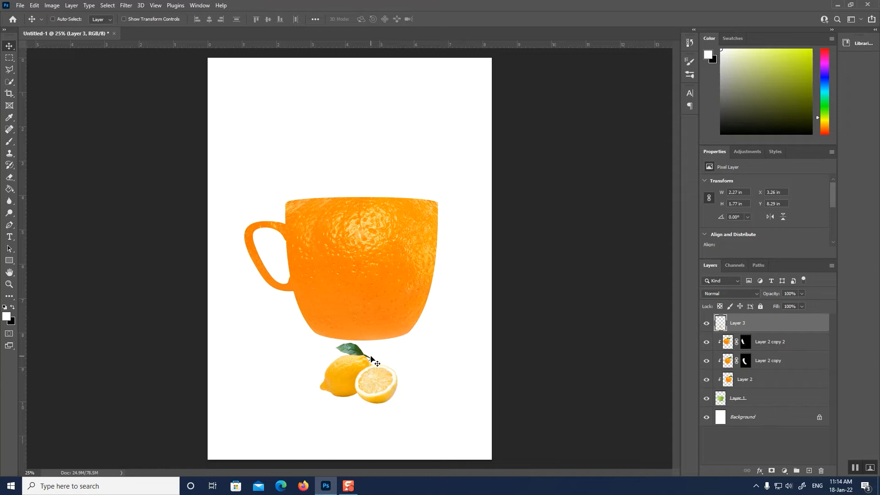
Trace a closed Pen tool path around the rim of the halved lemon's cut face
key(ctrl+plus)
key(ctrl+plus)
key(ctrl+plus)
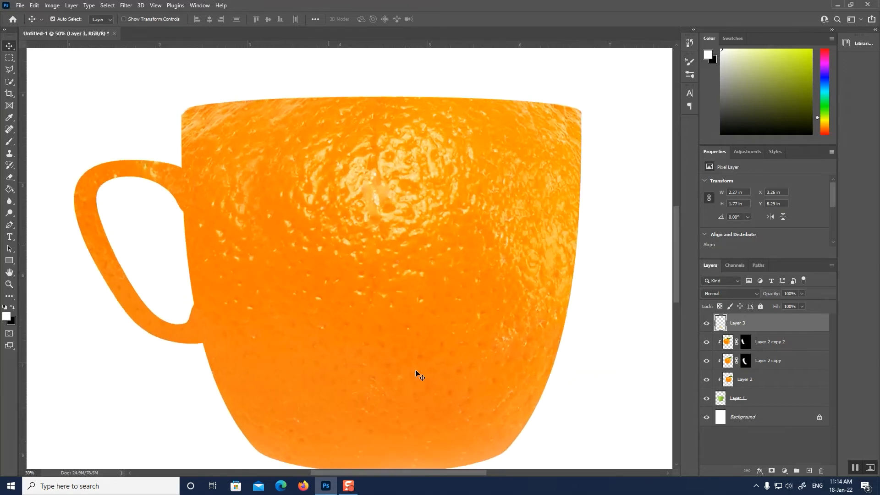
scroll(436, 403, down, 6)
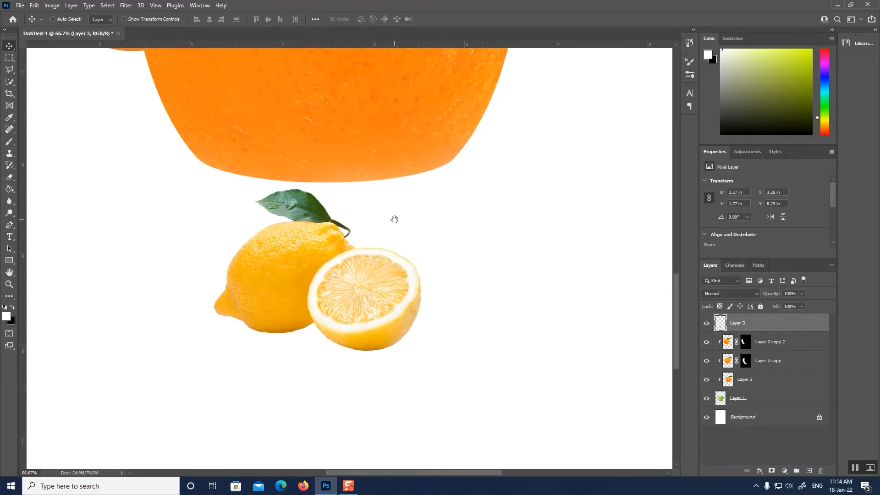
drag(394, 219, 389, 195)
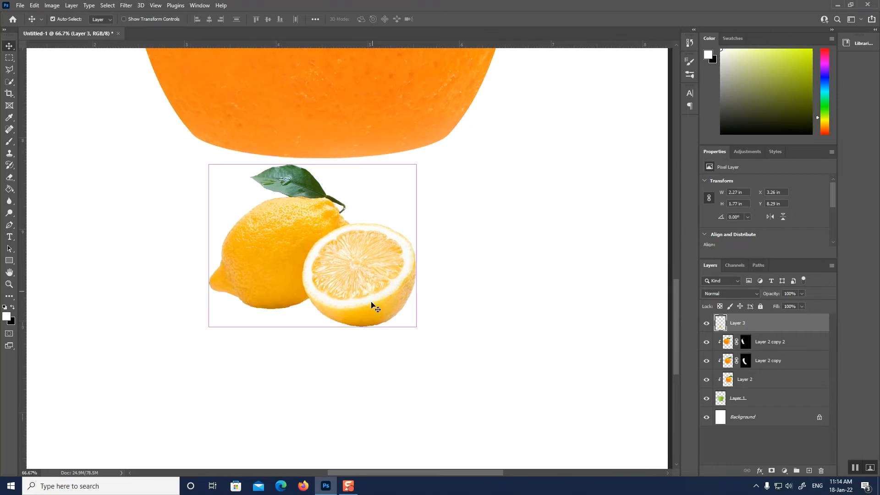
key(ctrl+plus)
key(ctrl+plus)
drag(428, 338, 401, 280)
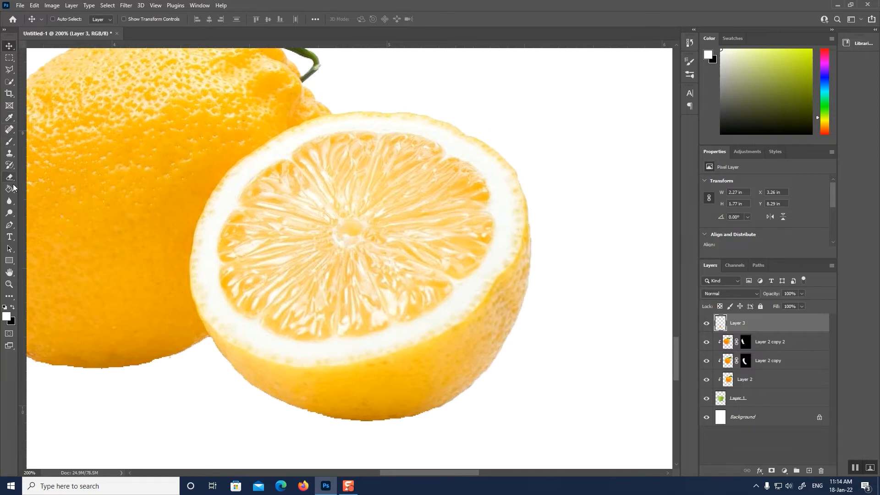
click(9, 225)
click(299, 125)
click(319, 117)
click(340, 113)
click(361, 112)
drag(383, 113, 388, 114)
drag(402, 115, 439, 111)
key(ctrl+z)
drag(511, 150, 515, 157)
drag(524, 200, 516, 248)
drag(503, 264, 499, 269)
drag(479, 299, 470, 312)
click(432, 335)
click(347, 362)
click(280, 361)
click(201, 312)
click(190, 260)
click(197, 230)
click(215, 190)
click(239, 163)
click(298, 128)
Convert the path to a selection and copy the lemon's cut face onto a new layer
key(ctrl+Return)
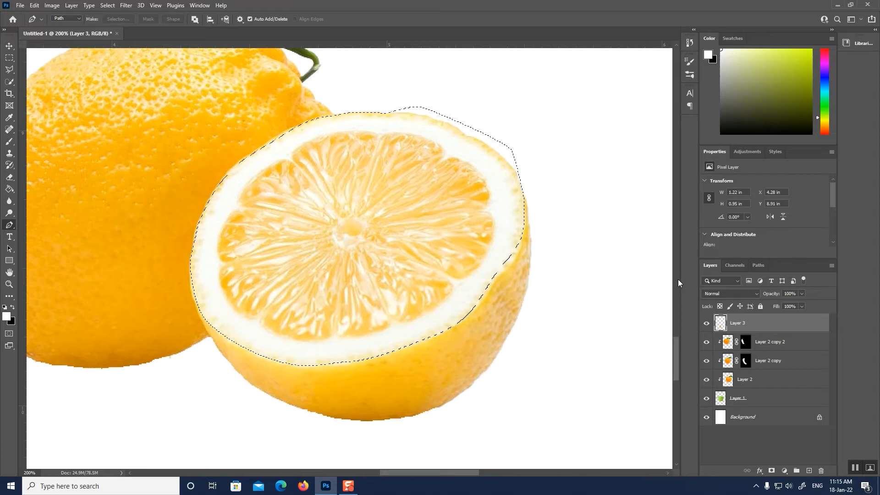
key(ctrl+j)
key(v)
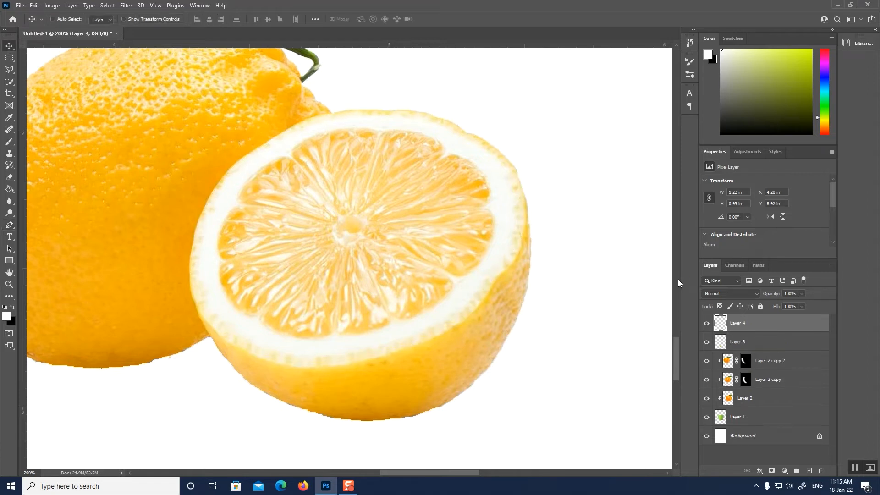
Move the cut lemon face onto the mug's opening and stretch it to about 4.48 in wide and 0.93 in high
key(ctrl+0)
drag(375, 379, 365, 201)
key(ctrl+t)
key(Return)
key(ctrl+t)
drag(332, 195, 475, 158)
drag(289, 171, 284, 171)
drag(363, 115, 363, 195)
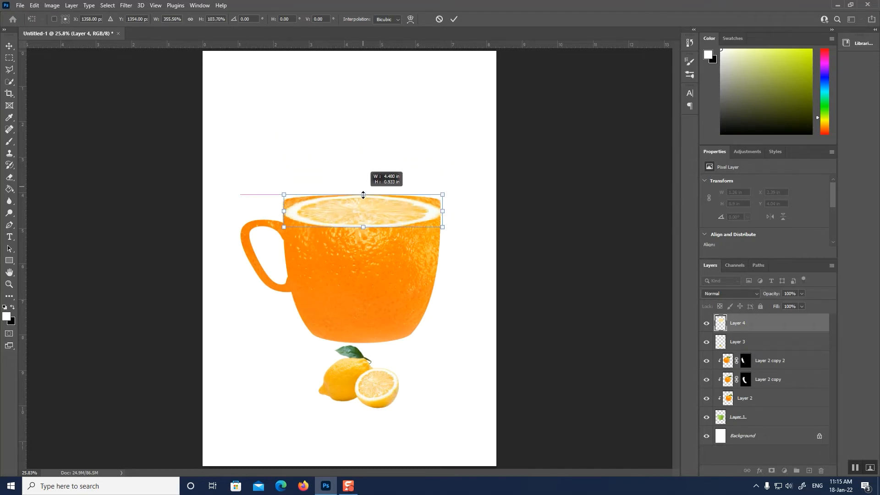
Align the lemon face with both sides of the mug's rim at about X 2.23 in, Y 3.75 in and apply the transform
drag(391, 222, 390, 211)
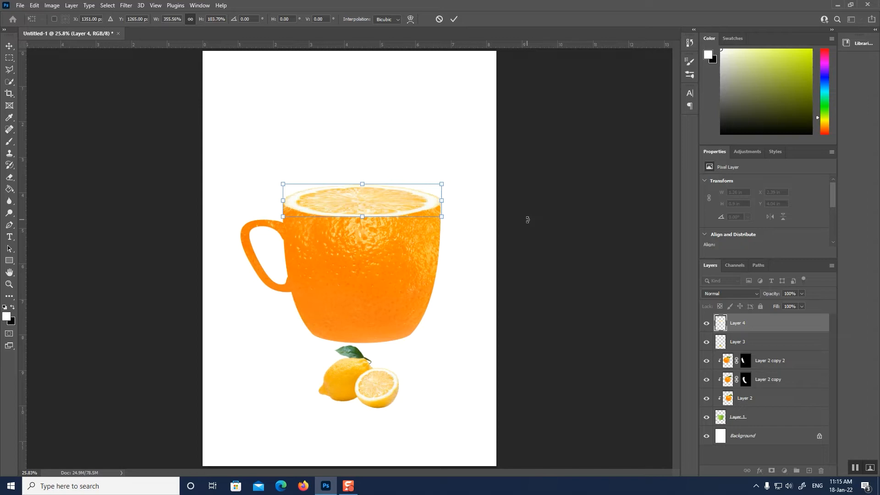
key(ctrl+plus)
key(ctrl+plus)
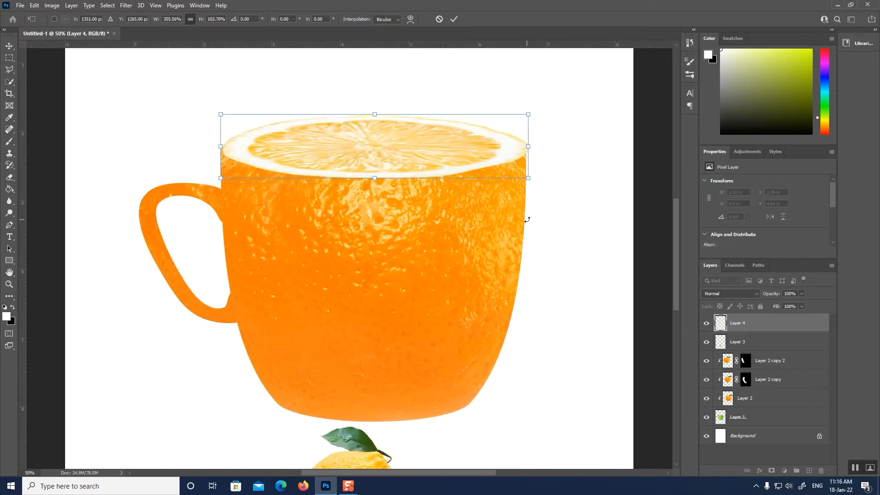
key(Left)
key(Left)
key(Left)
key(Left)
key(Left)
key(Left)
key(Left)
key(Left)
key(Left)
key(Left)
key(Left)
key(Left)
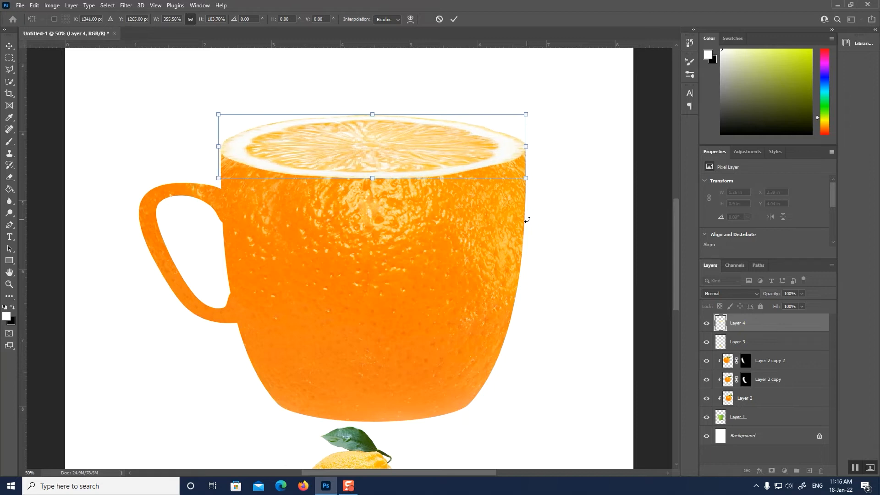
key(Return)
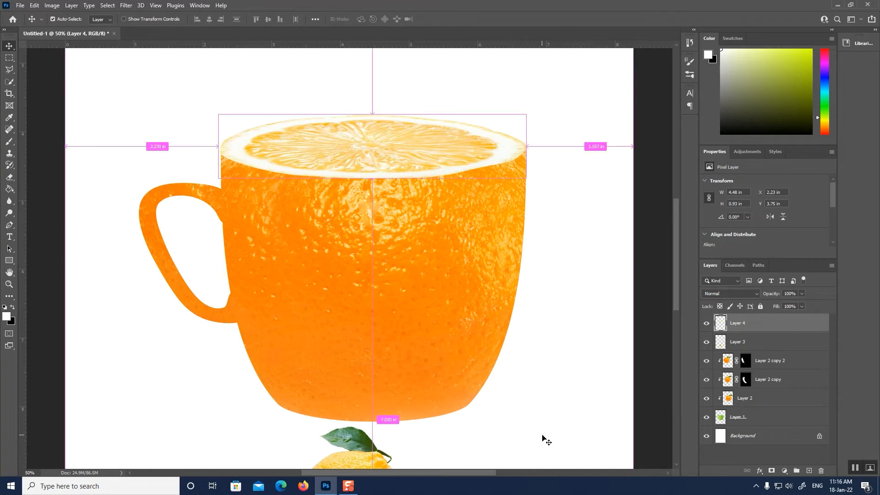
Soften the lemon face's outer edge against the orange peel with a small soft Eraser, reduced to 50 px
key(ctrl+plus)
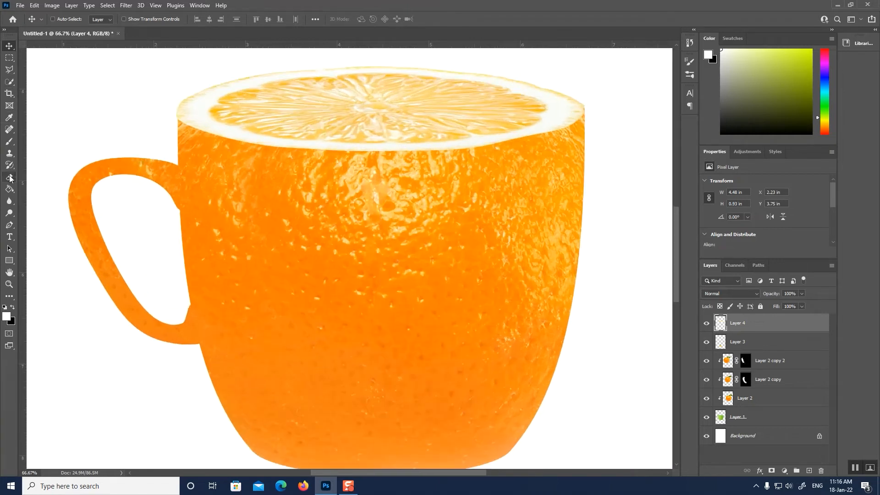
click(9, 177)
key(bracketleft)
key(bracketleft)
key(bracketleft)
key(bracketleft)
key(bracketleft)
key(bracketleft)
key(bracketleft)
key(bracketleft)
key(bracketleft)
key(bracketleft)
key(bracketleft)
key(bracketleft)
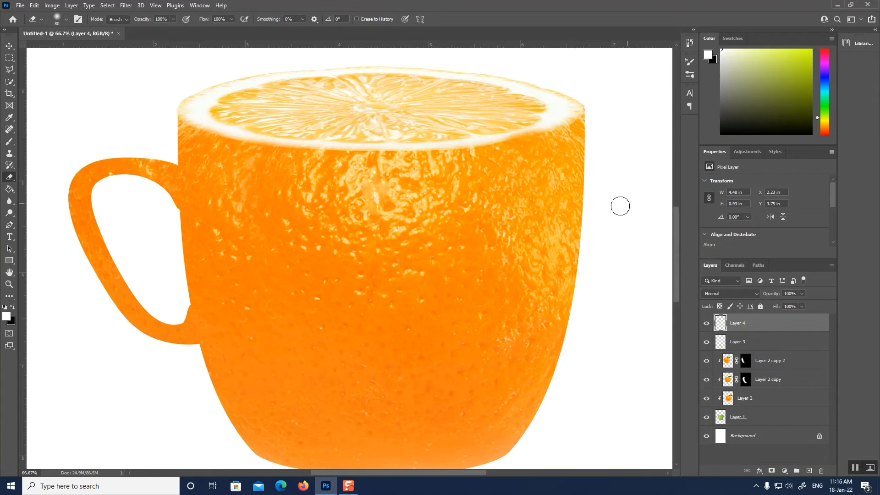
key(bracketleft)
key(bracketleft)
key(bracketleft)
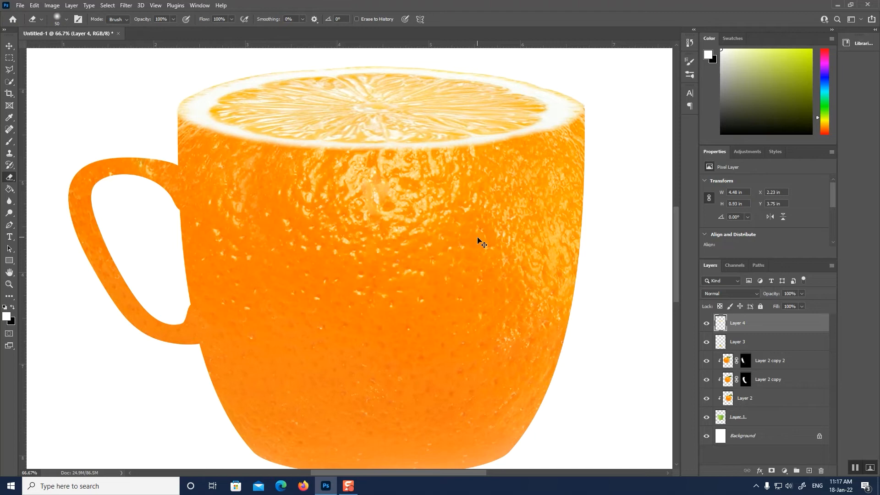
key(ctrl+0)
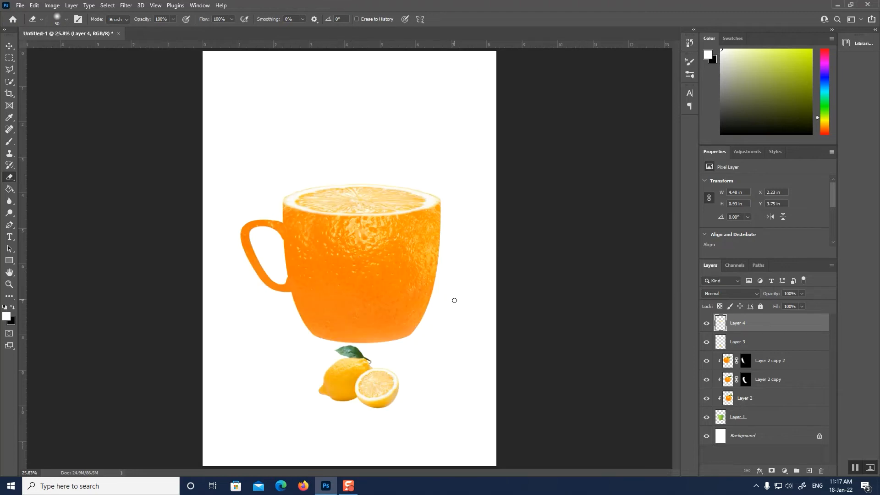
key(ctrl+plus)
key(ctrl+plus)
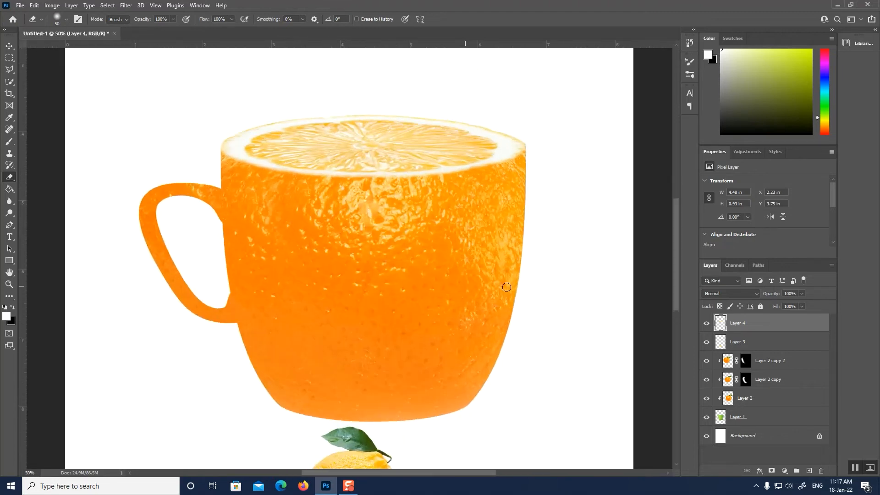
key(ctrl+minus)
key(ctrl+minus)
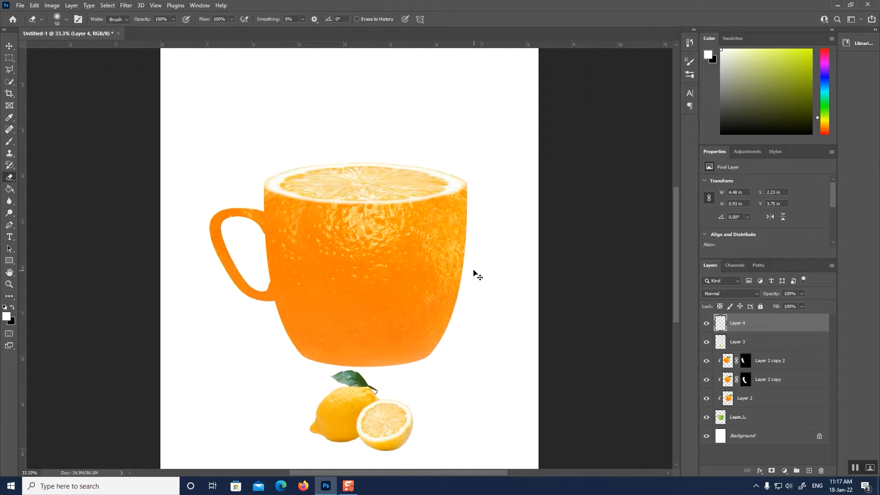
Convert the three clipped orange layers, Layer 2, Layer 2 copy and Layer 2 copy 2, into one smart object
click(9, 46)
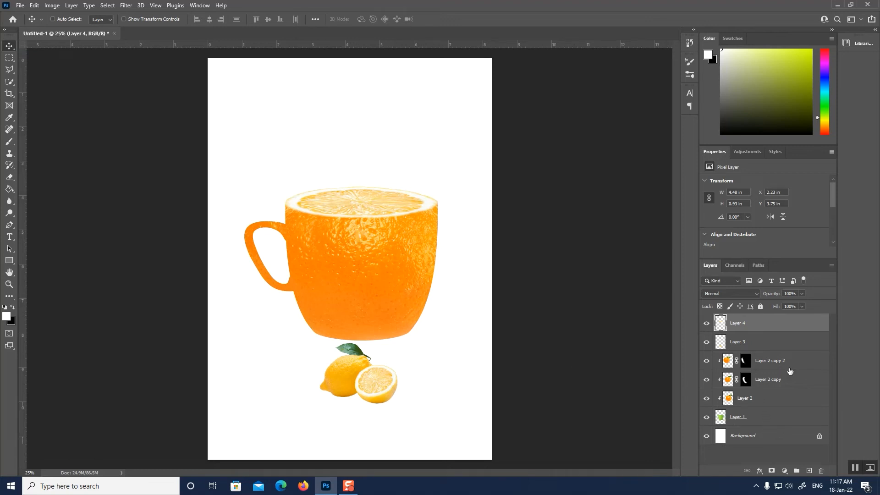
click(763, 360)
shift+click(755, 403)
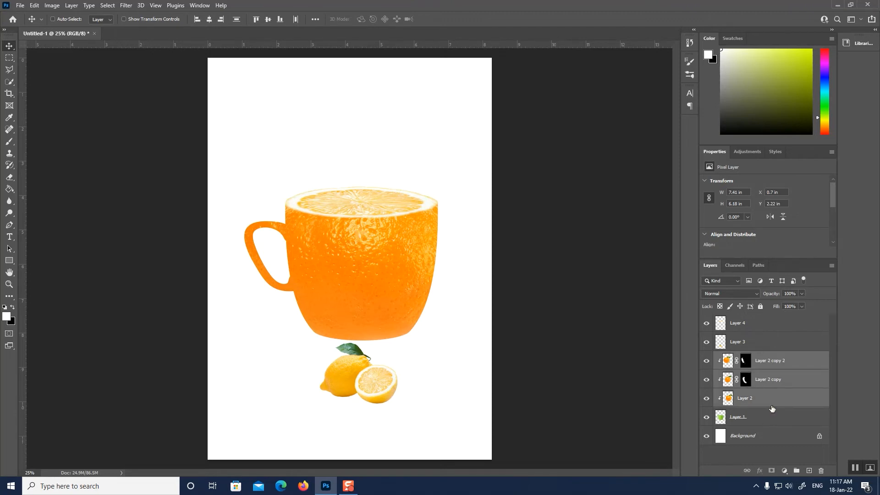
right_click(772, 398)
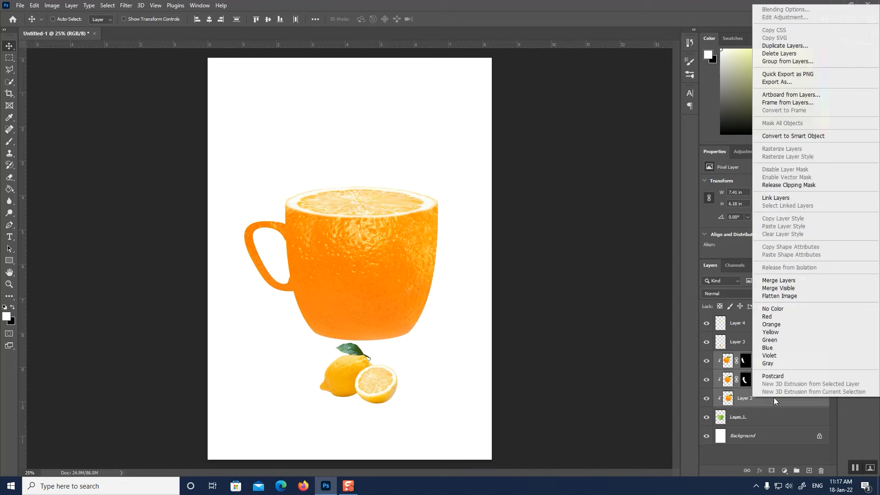
click(777, 134)
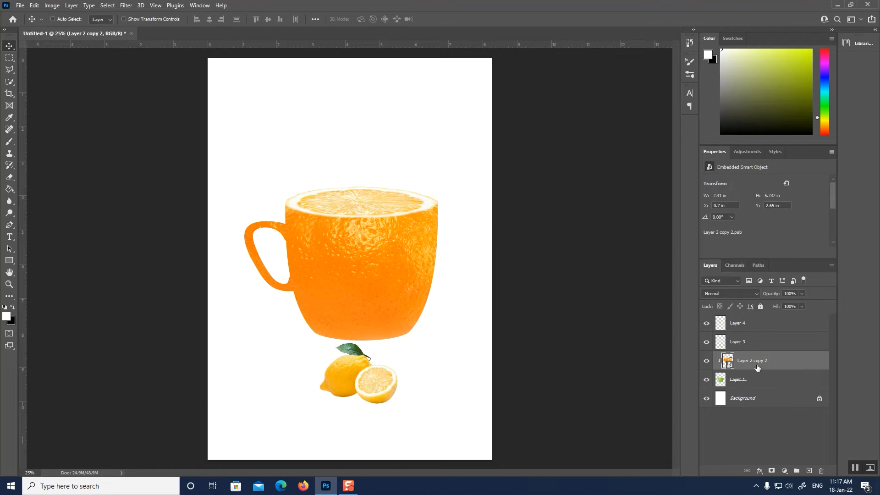
Duplicate the orange smart object as a second layer clipped to the mug and darken the copy with a lowered Exposure adjustment
key(ctrl+j)
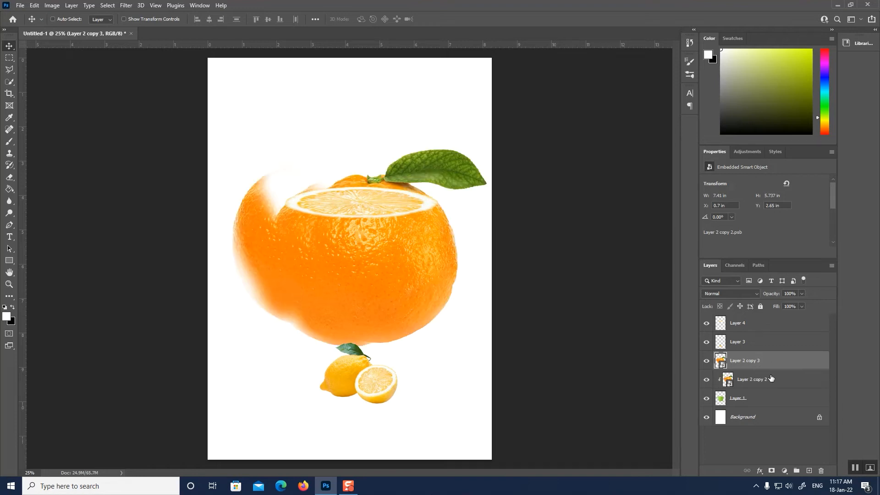
alt+click(725, 375)
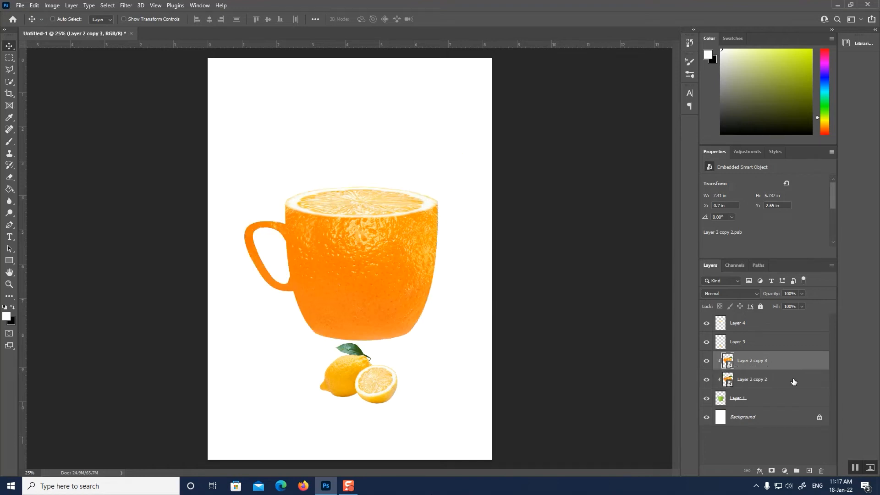
click(51, 5)
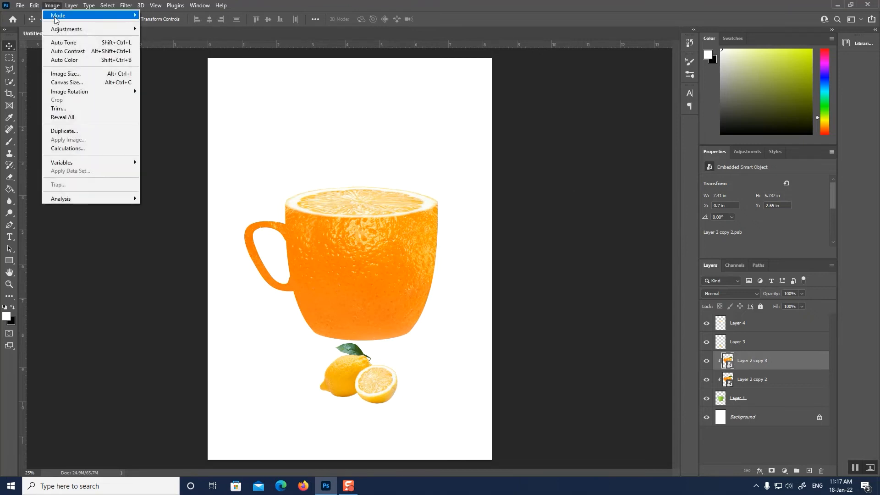
mouse_move(66, 29)
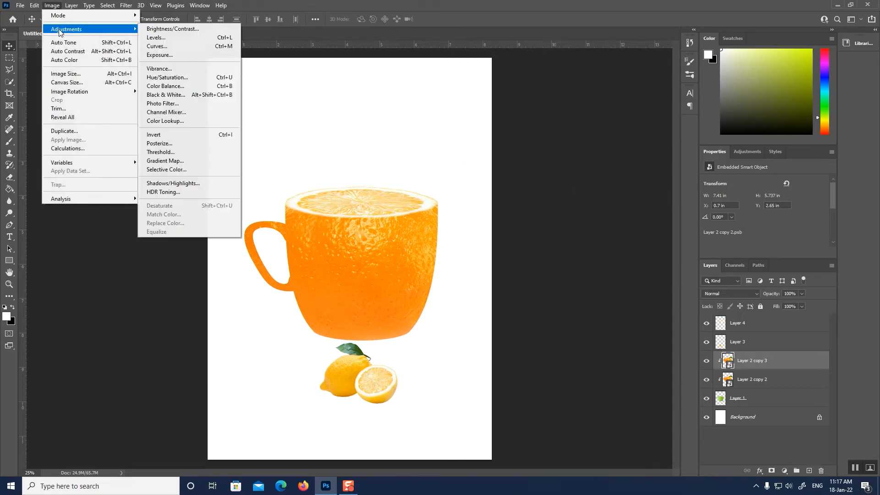
click(182, 56)
drag(441, 123, 597, 115)
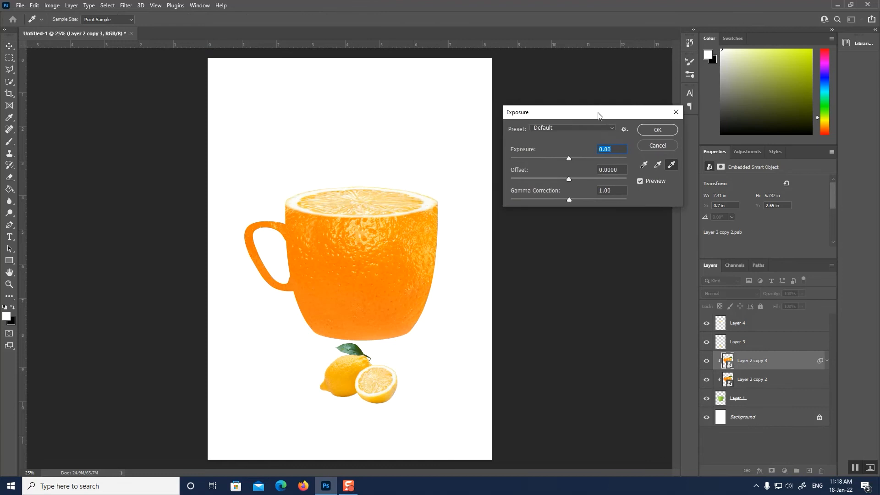
drag(568, 158, 561, 158)
click(657, 131)
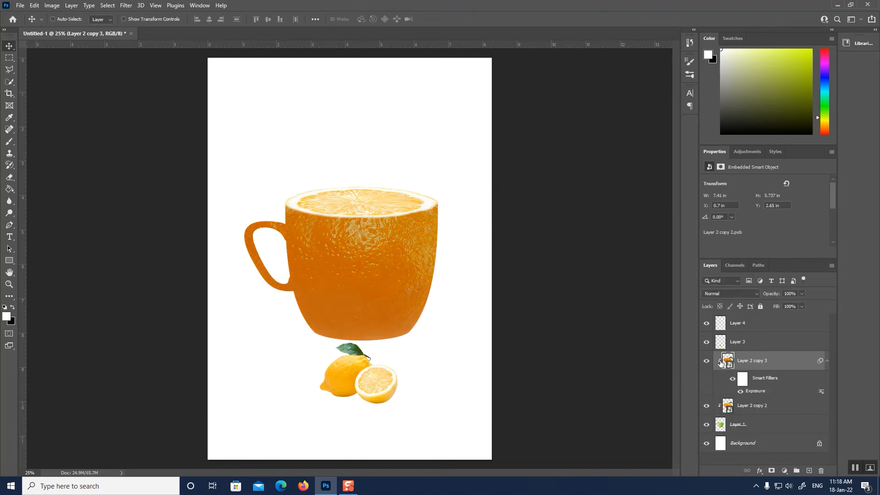
Hide the darkened copy with a black layer mask and paint it back in along the mug's base with a large white brush
alt+click(771, 471)
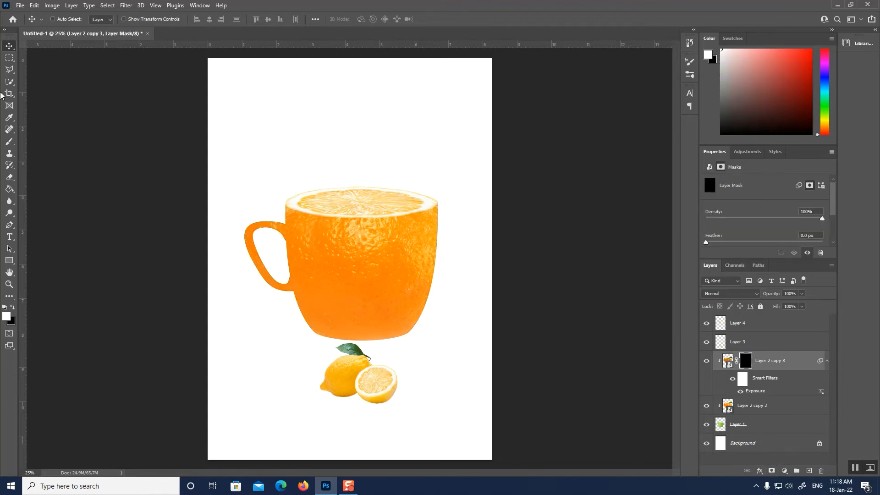
click(9, 141)
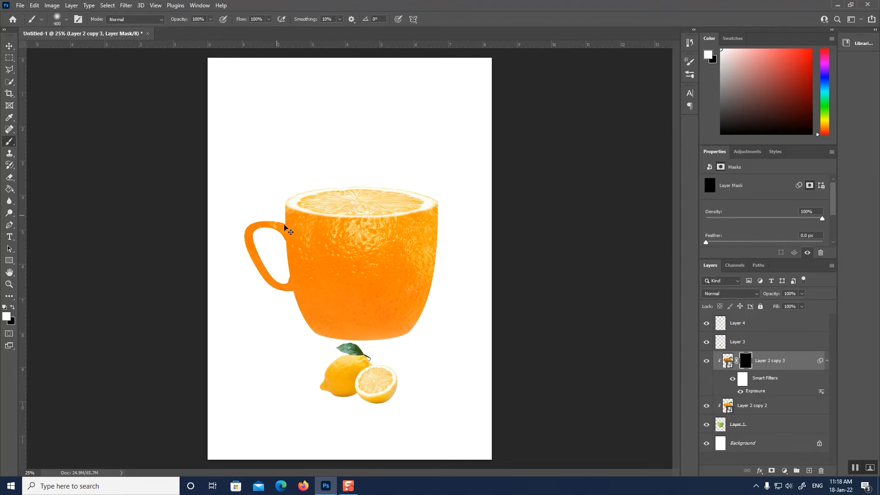
key(ctrl+plus)
key(bracketright)
key(bracketright)
key(bracketright)
key(bracketright)
key(bracketright)
key(bracketright)
key(bracketright)
drag(280, 382, 382, 428)
Build up the shading on the mask along the mug's handle side and base with a soft white brush at 41% opacity
key(bracketleft)
key(bracketleft)
key(bracketleft)
key(bracketleft)
key(bracketleft)
key(bracketleft)
key(bracketleft)
key(4)
key(1)
mouse_move(263, 215)
mouse_down()
mouse_move(286, 303)
mouse_move(411, 361)
mouse_up()
key(bracketright)
key(bracketright)
key(bracketleft)
key(bracketleft)
key(bracketleft)
key(bracketleft)
key(bracketleft)
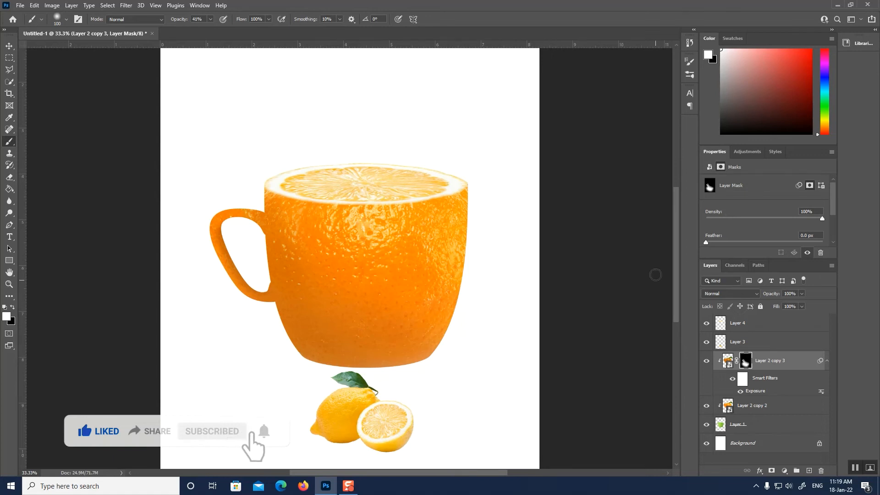
key(bracketright)
key(bracketright)
key(bracketright)
key(bracketright)
key(bracketright)
key(bracketright)
key(bracketright)
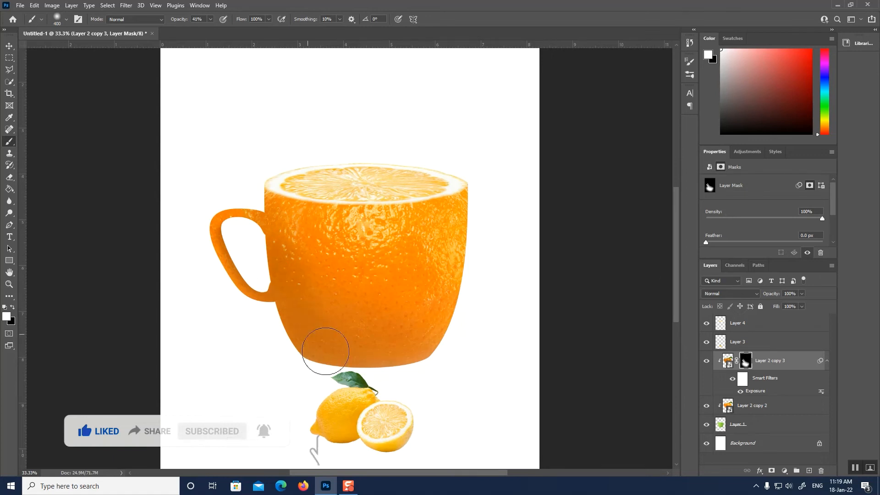
Apply Levels to Layer 2 copy 2 with input shadows at 10 and highlights at about 240
key(v)
click(752, 407)
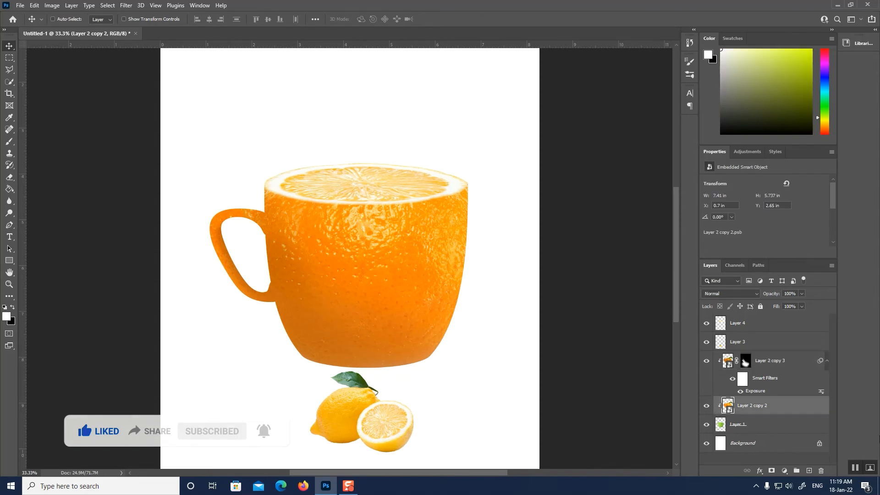
click(52, 5)
mouse_move(58, 29)
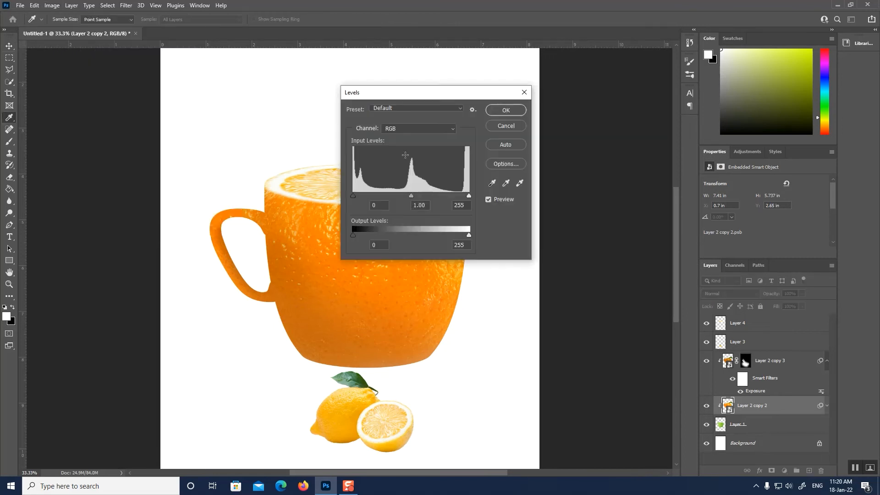
drag(416, 95, 599, 63)
drag(589, 164, 588, 165)
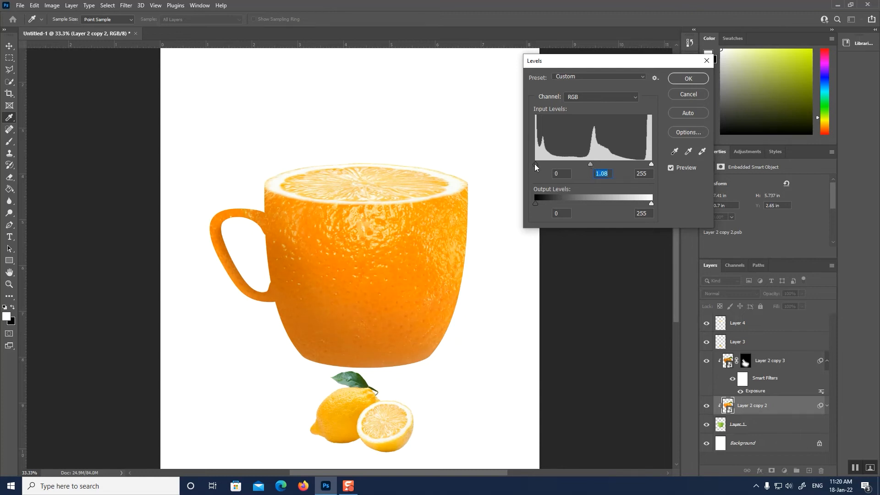
drag(540, 164, 543, 163)
drag(643, 164, 644, 164)
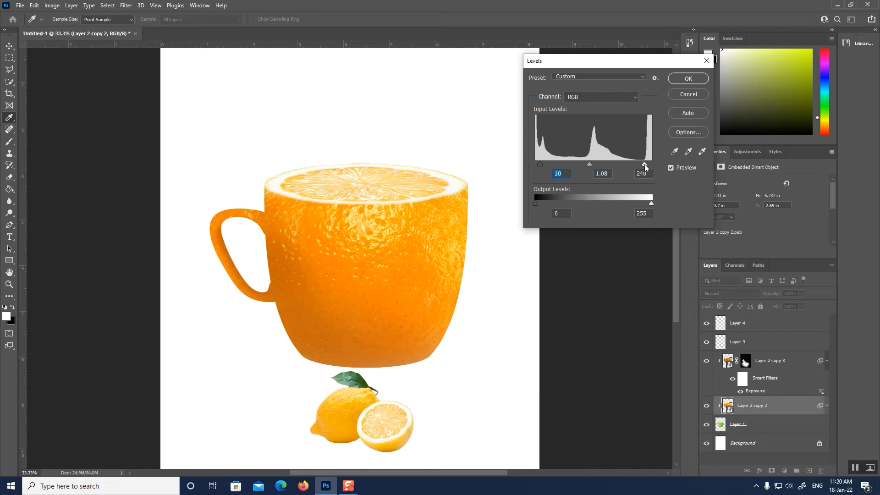
click(590, 164)
click(703, 81)
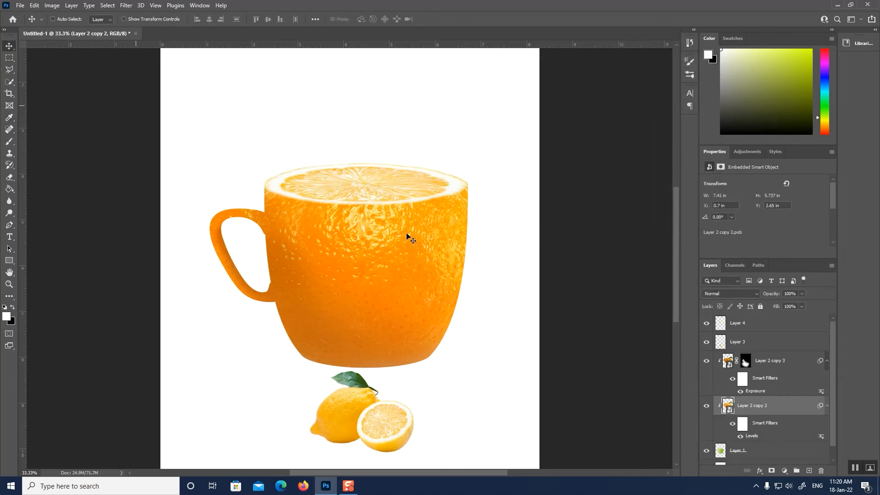
Apply Levels to the lemon face layer with input shadows at 34 and midtones at 1.06
right_click(376, 191)
click(391, 192)
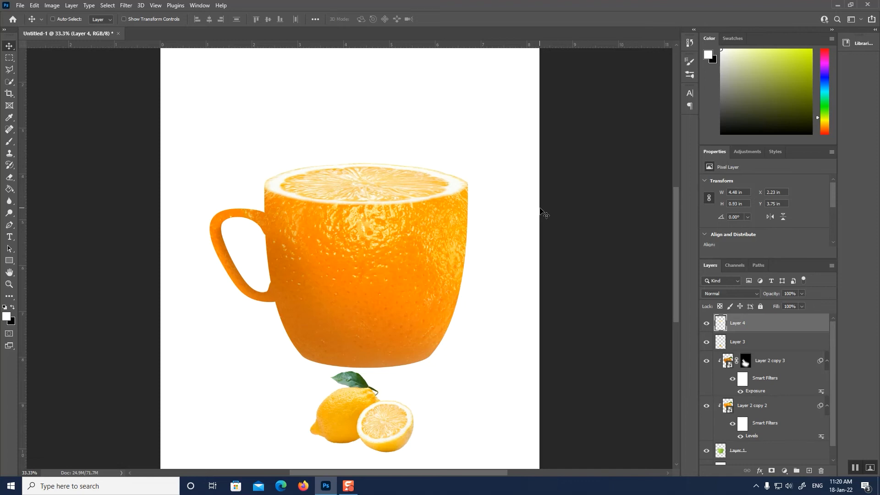
key(ctrl+l)
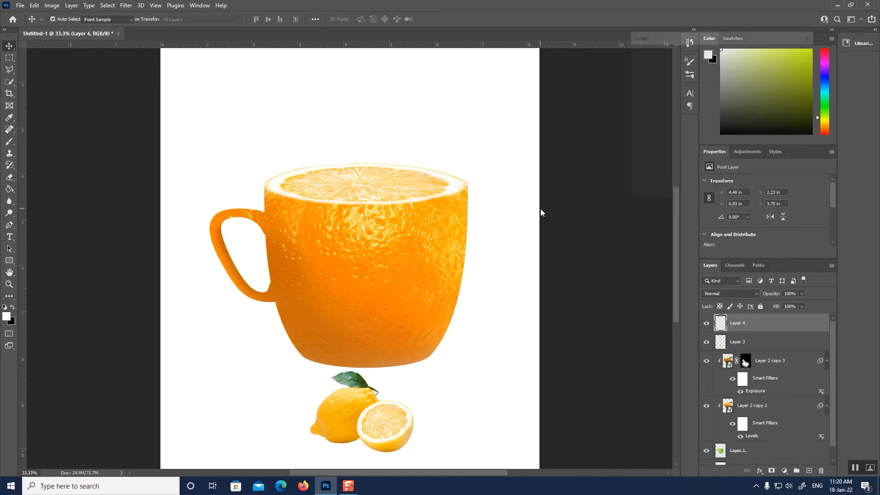
drag(642, 139, 656, 136)
click(763, 139)
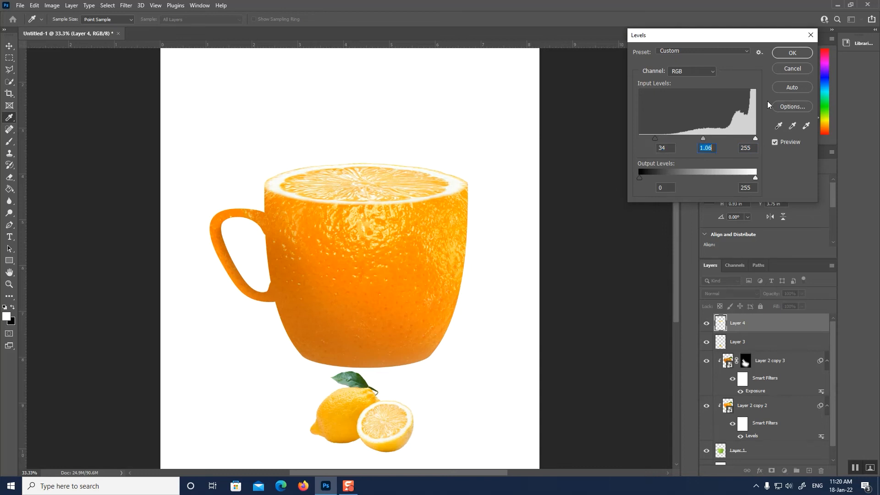
click(788, 53)
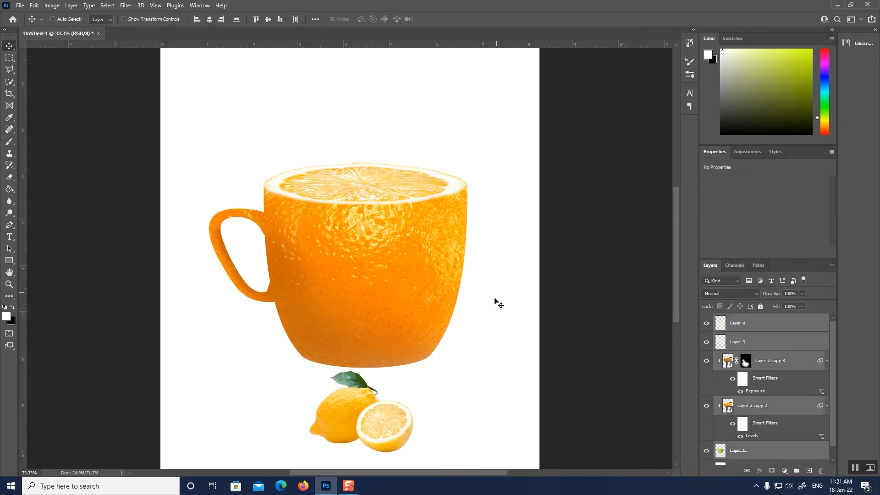
Scale all the selected cup and lemon layers down together to about 92% of their size
scroll(472, 336, down, 3)
key(ctrl+t)
key(Return)
drag(531, 91, 523, 94)
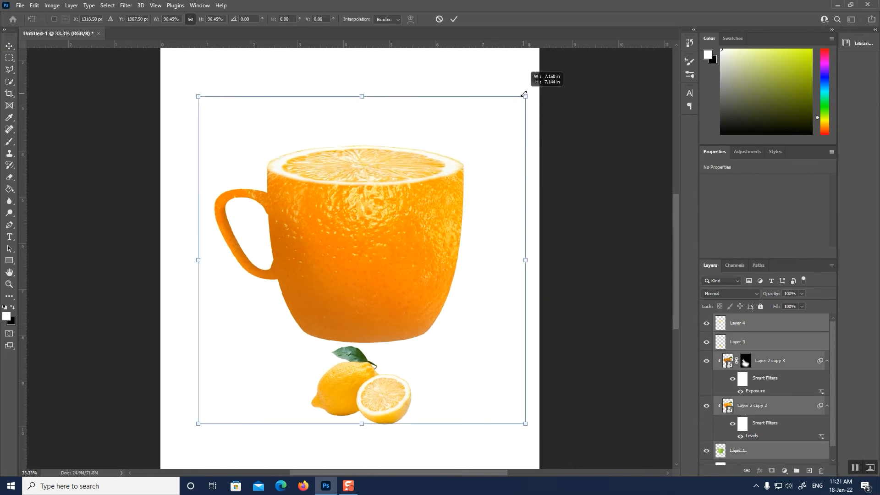
drag(524, 94, 513, 98)
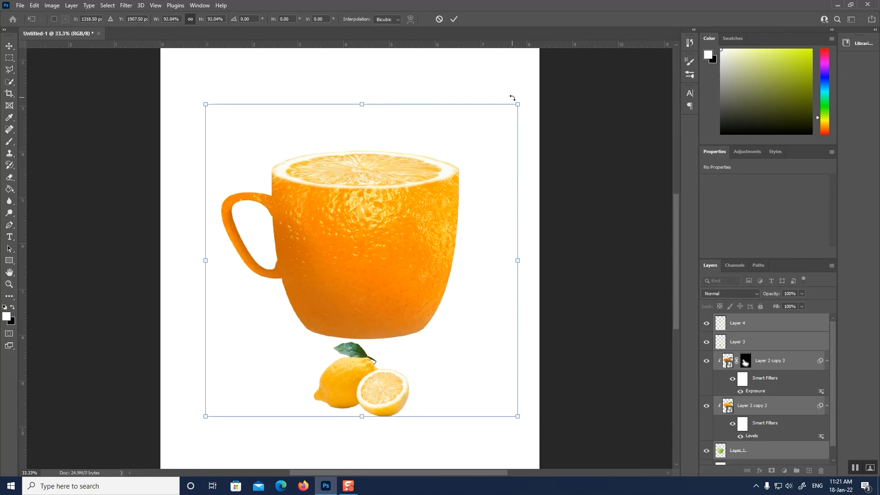
key(Return)
Move the whole-and-half lemon image on Layer 3 in front of the mug's base, on the side opposite the handle
right_click(345, 380)
click(366, 385)
drag(347, 400, 429, 349)
key(ctrl+t)
mouse_move(491, 290)
mouse_down()
mouse_move(503, 285)
mouse_move(499, 292)
mouse_up()
key(Return)
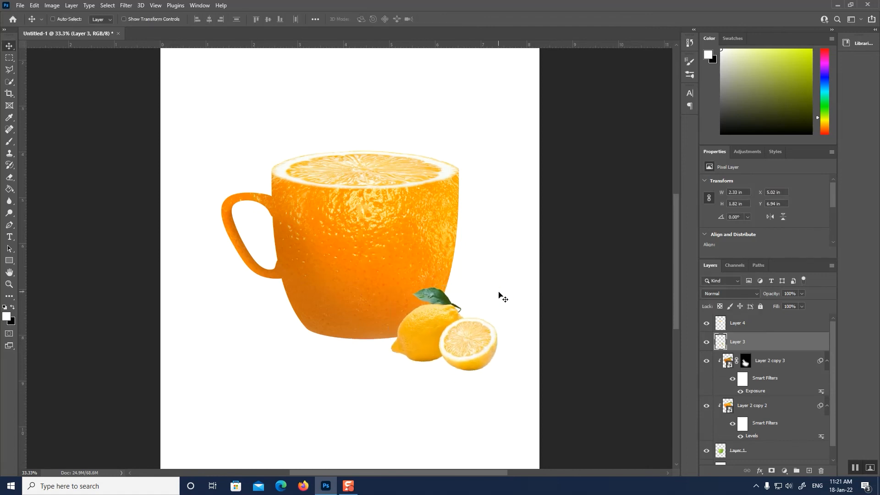
Draw a white rectangle shape covering the entire canvas, directly above the Background layer
key(u)
scroll(204, 46, down, 1)
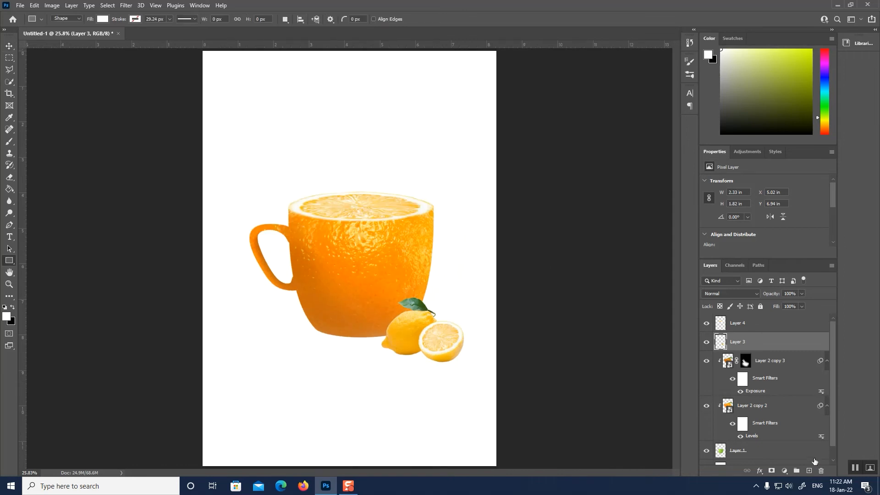
scroll(814, 461, down, 1)
click(748, 455)
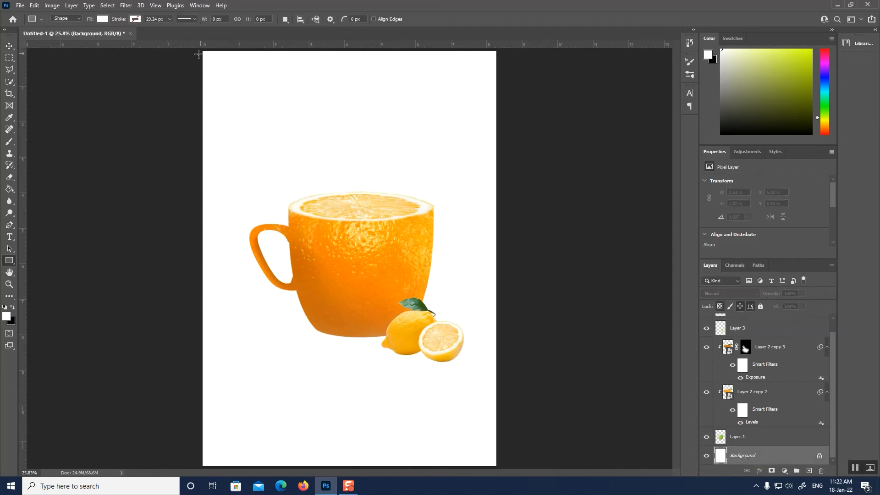
drag(202, 51, 496, 467)
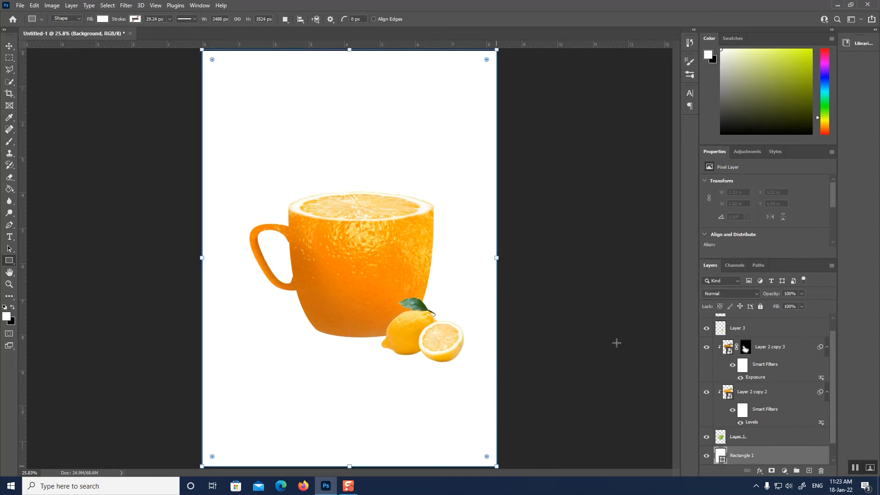
Add a radial white-to-green Gradient Overlay to the rectangle with Normal blending, 100% opacity, 90° angle and 100% scale
click(759, 471)
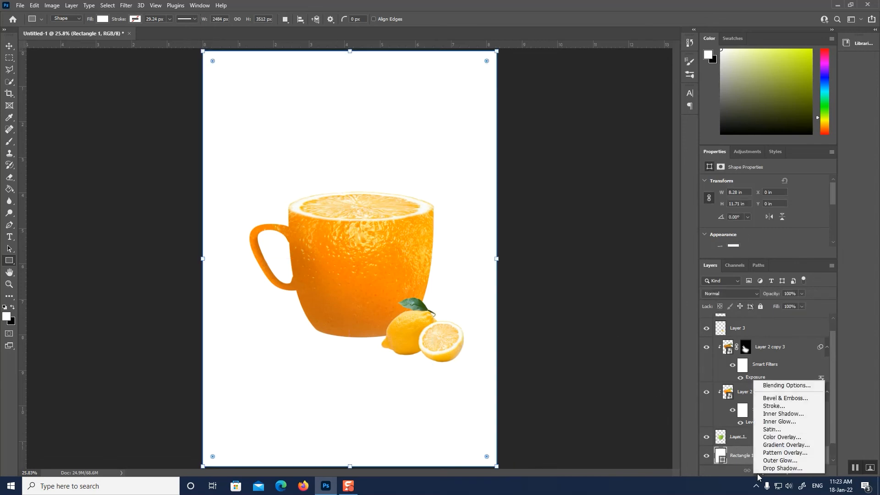
click(779, 445)
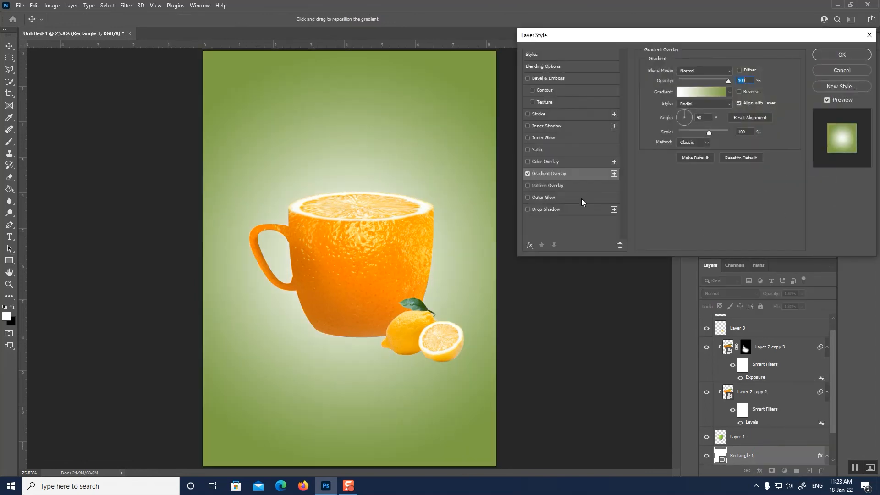
click(705, 89)
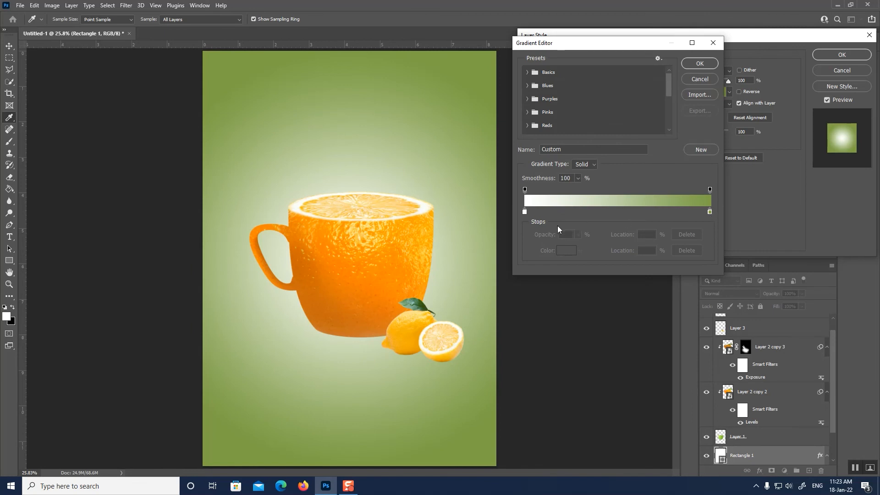
click(699, 65)
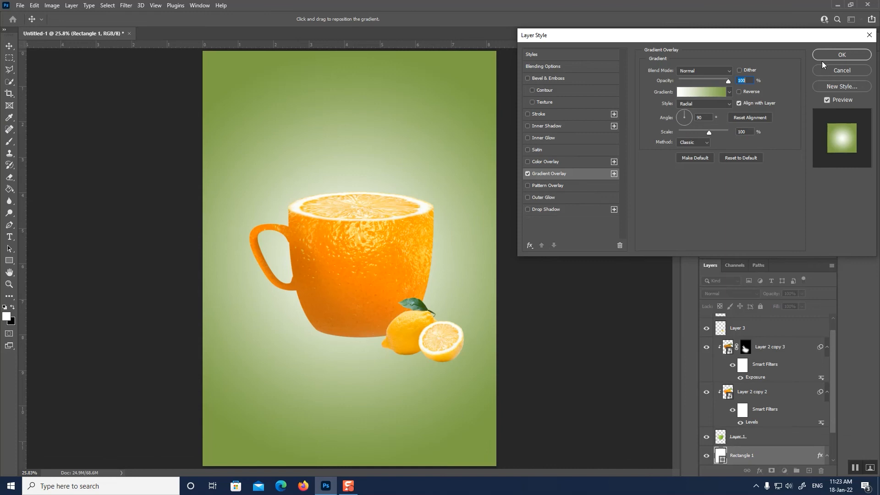
click(833, 56)
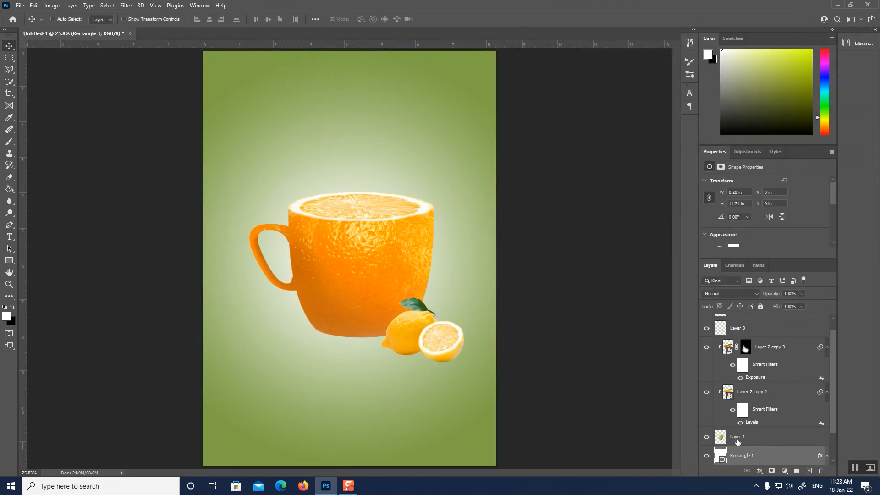
Select all the cup and lemon layers and shift them together slightly toward the handle side
click(737, 439)
scroll(745, 392, up, 1)
shift+click(737, 323)
drag(391, 273, 376, 267)
Create a new layer between the gradient rectangle and Layer 1, with the Brush tool set to black
scroll(752, 413, down, 2)
click(752, 419)
click(9, 141)
click(13, 307)
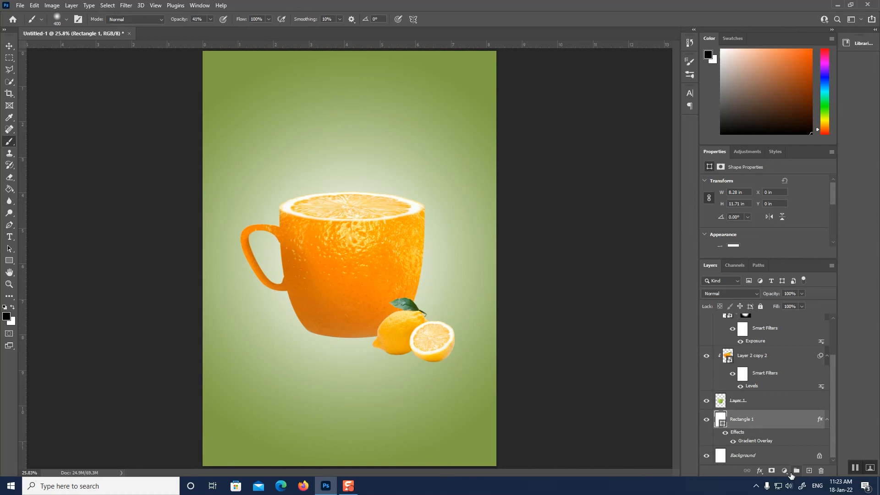
click(745, 456)
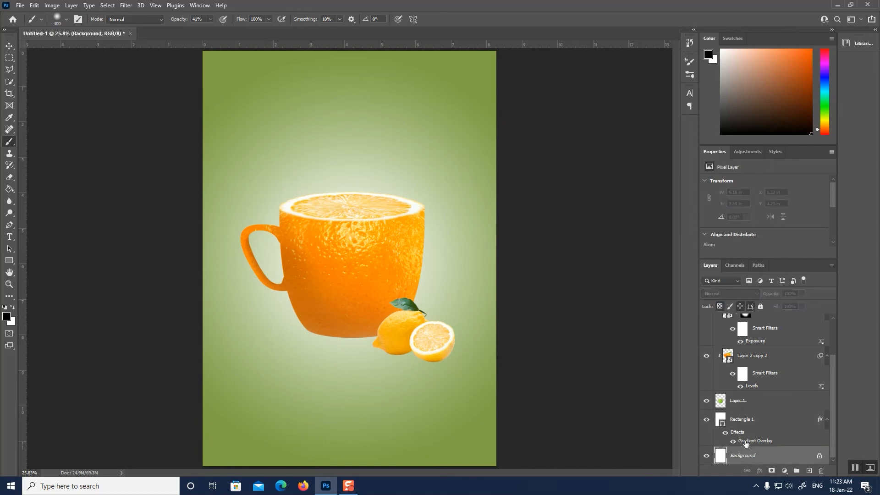
click(809, 471)
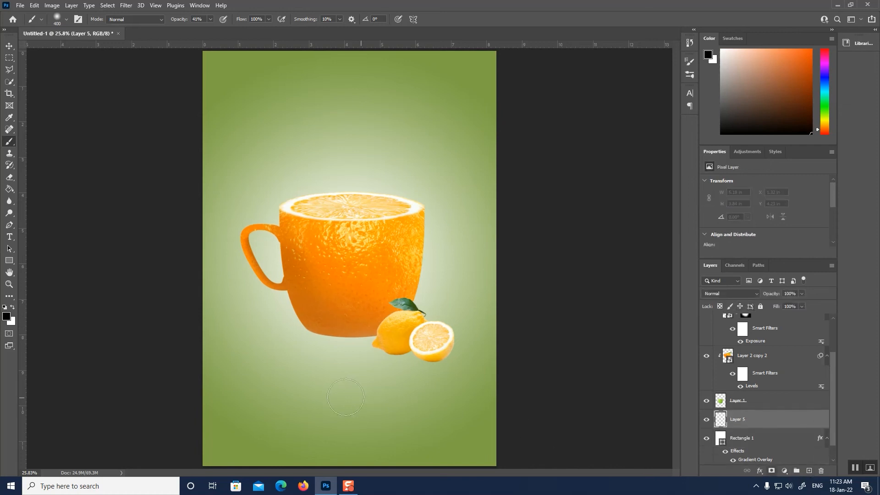
Paint a single soft black spot behind the mug's base with a 1400 px brush at 100% opacity
key(bracketright)
key(bracketright)
key(bracketright)
key(bracketright)
key(bracketright)
key(bracketright)
key(bracketright)
key(bracketright)
key(bracketright)
key(bracketright)
key(0)
click(350, 326)
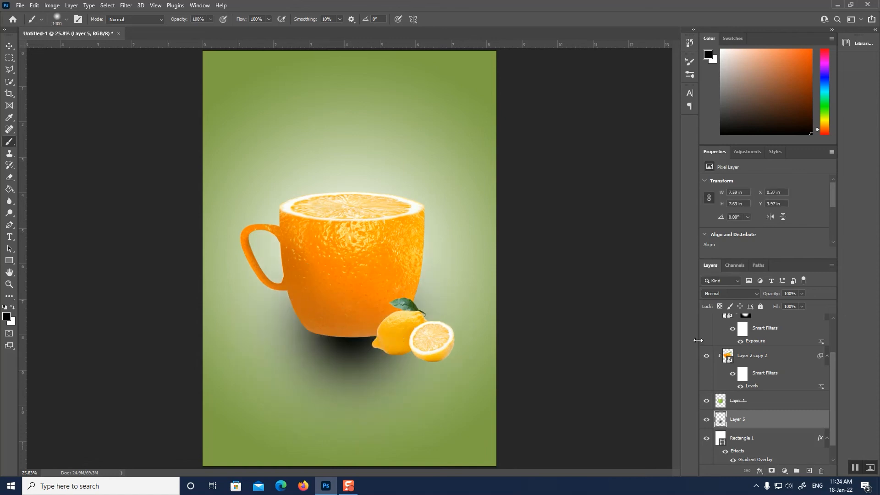
Flatten the black spot to about 18% of its height and place it beneath the mug as a ground shadow
key(ctrl+t)
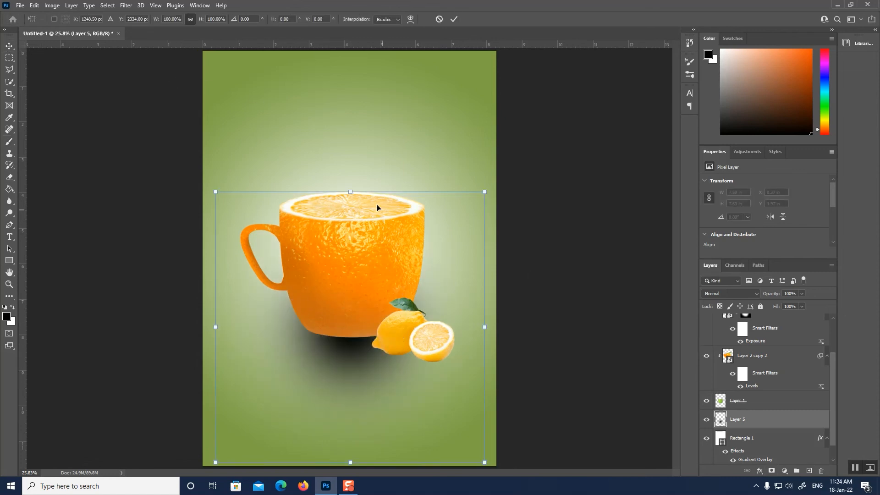
drag(352, 191, 353, 332)
key(Down)
key(Down)
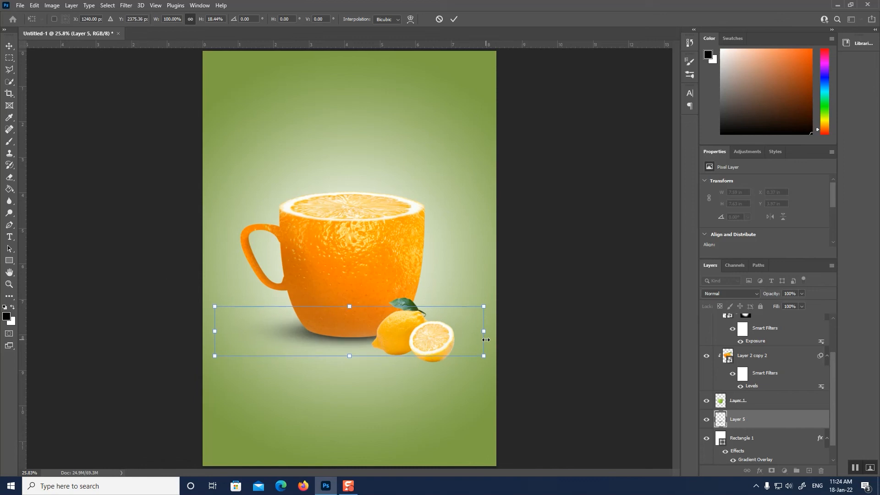
key(Return)
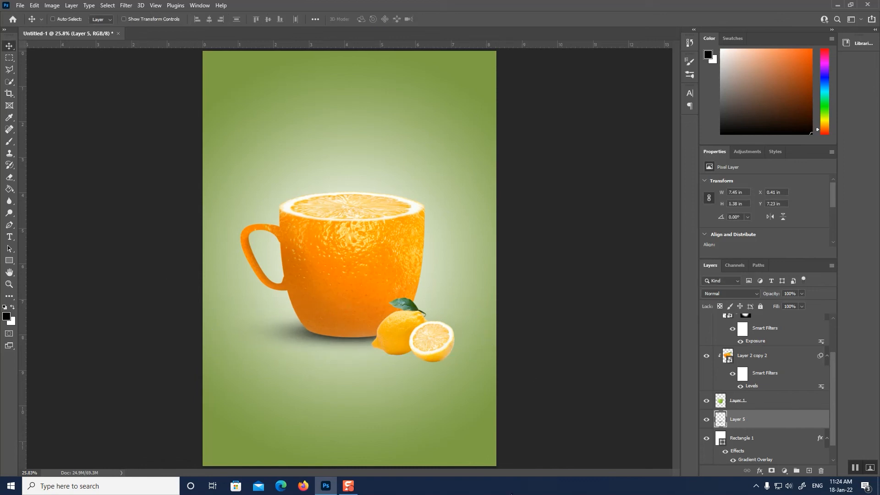
Duplicate the mug's shadow, narrow the copy and place it beneath the whole lemon
drag(354, 337, 384, 359)
key(ctrl+t)
drag(511, 330, 453, 340)
Duplicate the lemon's shadow beneath the lemon half and scale the copy to 63.98% width and 58.85% height
drag(359, 354, 426, 361)
key(Return)
key(ctrl+t)
alt+drag(505, 361, 477, 361)
alt+drag(424, 374, 423, 366)
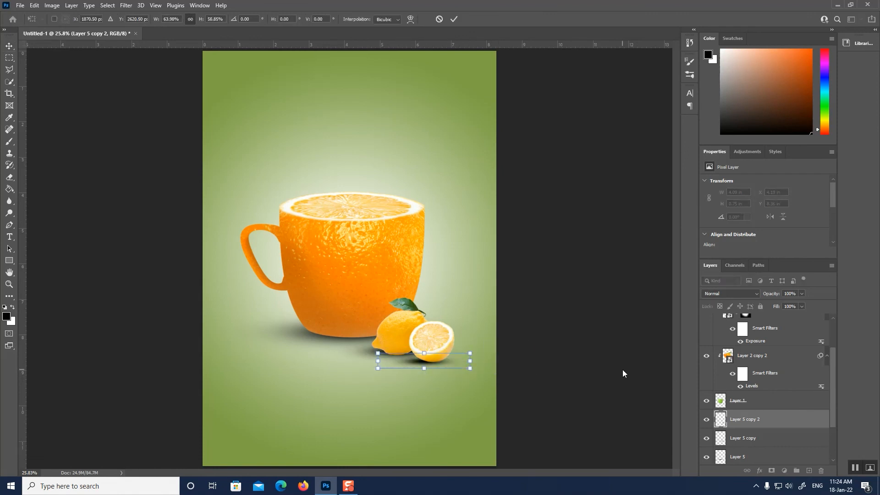
Nudge the lemon half's shadow into place beneath the fruit and slightly lower its opacity
key(Right)
key(Right)
key(Right)
key(Right)
key(Down)
key(Down)
key(Right)
key(Right)
key(Right)
key(Right)
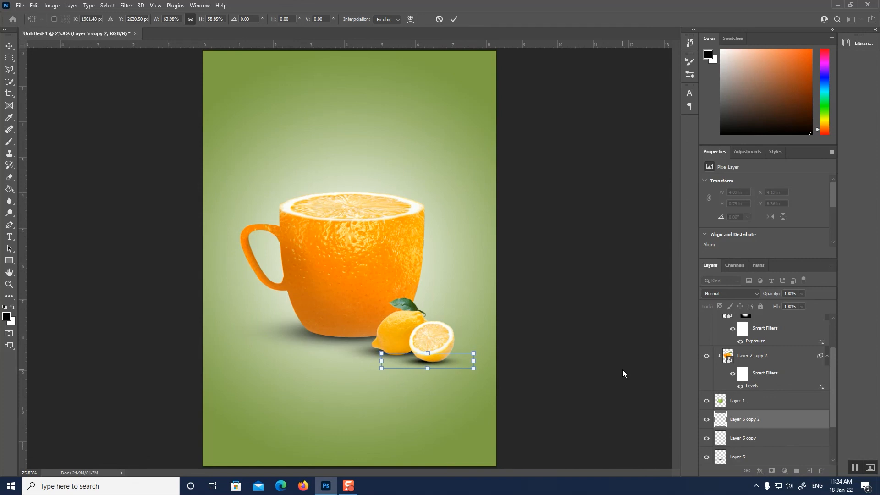
key(Return)
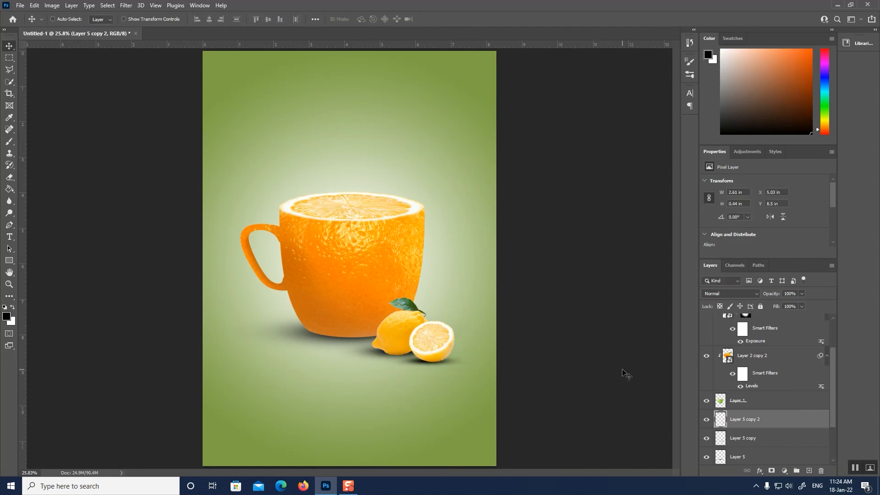
click(801, 293)
drag(804, 304, 797, 305)
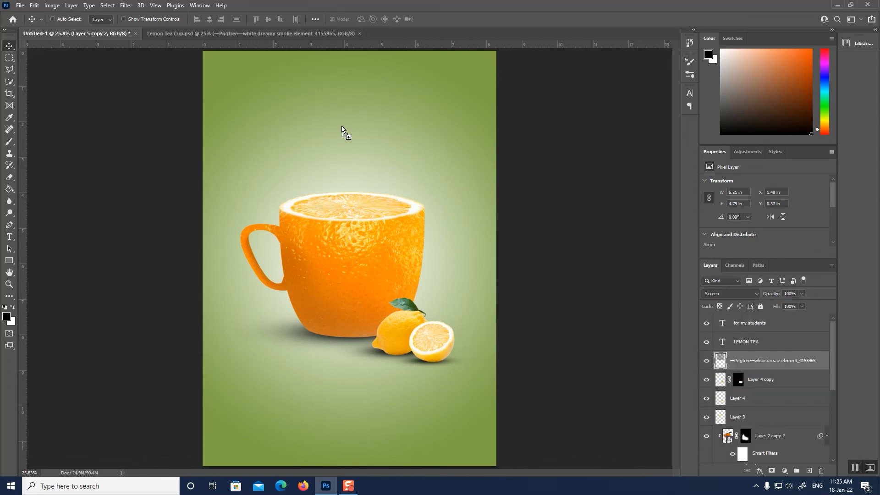
Bring the white smoke element in from Lemon Tea Cup.psd, make it the topmost layer and position it rising from the mug
drag(341, 128, 363, 134)
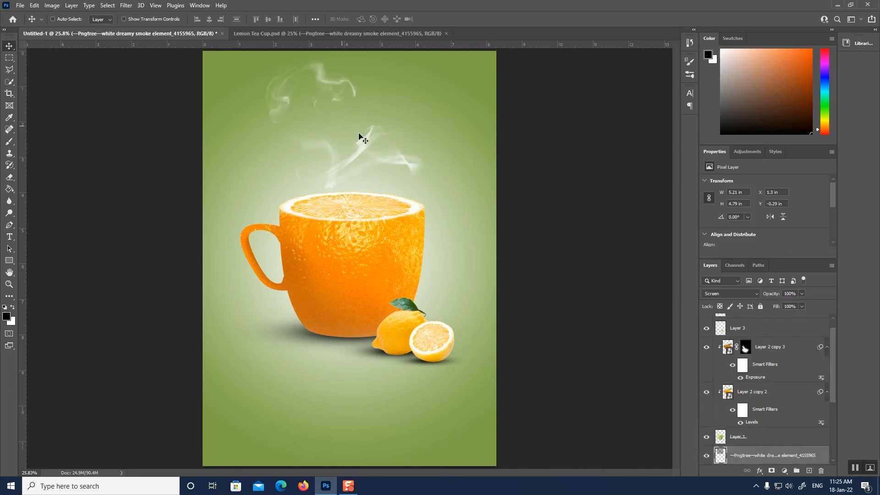
drag(739, 457, 746, 319)
drag(371, 154, 364, 172)
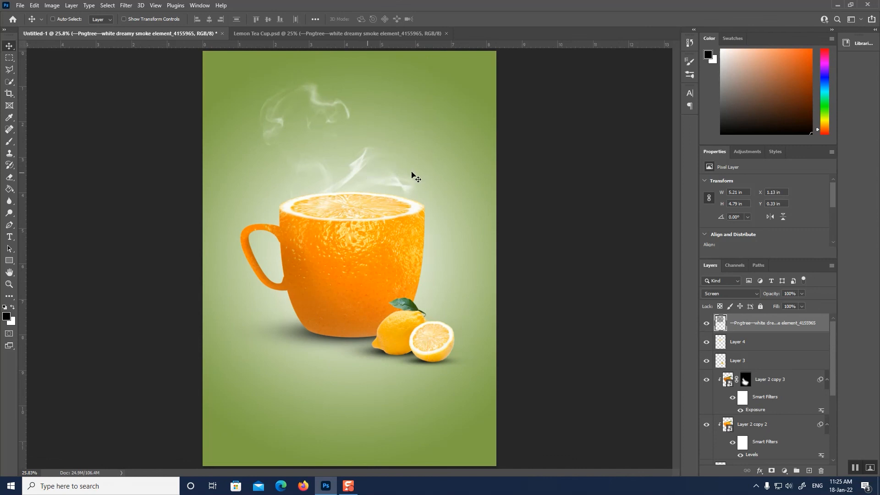
Add the title "LEMON TEA" in Arial Black at 58 pt below the mug
click(9, 236)
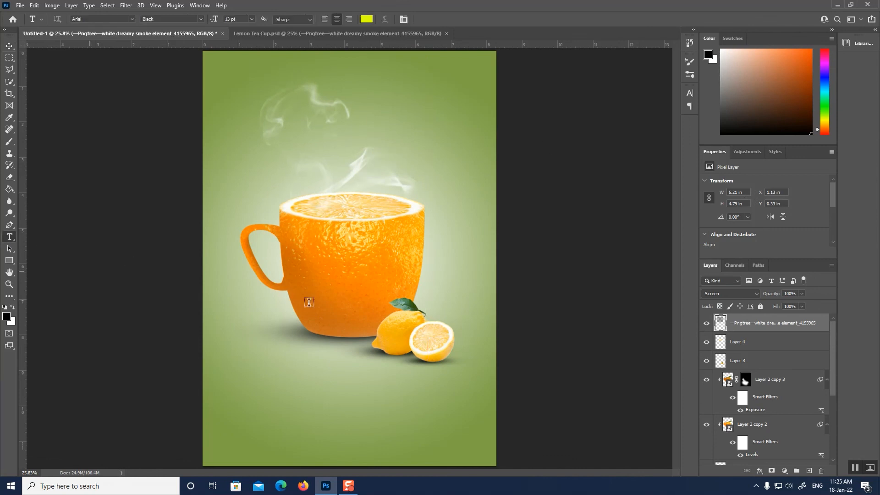
click(352, 383)
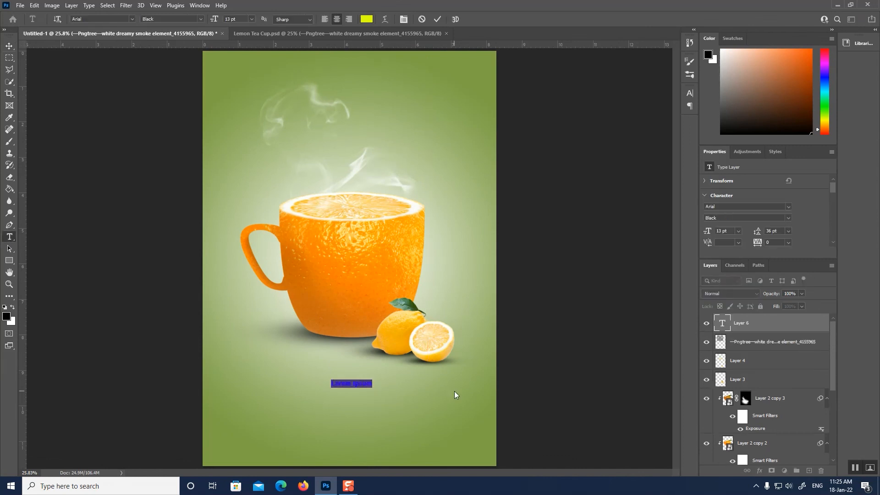
key(ctrl+shift+period)
key(ctrl+shift+period)
key(ctrl+shift+period)
key(ctrl+shift+period)
key(ctrl+shift+period)
key(ctrl+shift+period)
key(ctrl+shift+period)
key(ctrl+shift+period)
key(ctrl+shift+period)
key(ctrl+shift+period)
key(ctrl+shift+period)
key(ctrl+shift+period)
key(ctrl+shift+period)
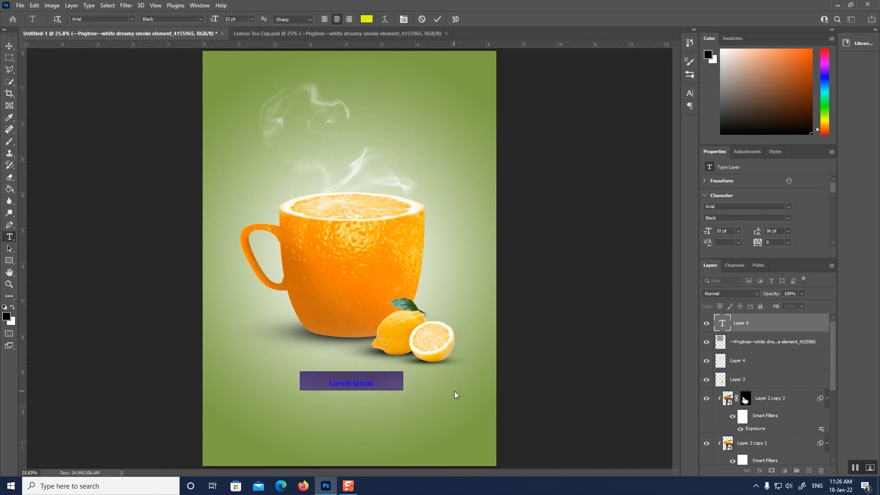
key(ctrl+shift+period)
key(ctrl+shift+period)
key(ctrl+shift+period)
key(ctrl+shift+period)
key(ctrl+shift+period)
key(ctrl+shift+period)
key(ctrl+shift+period)
key(ctrl+shift+period)
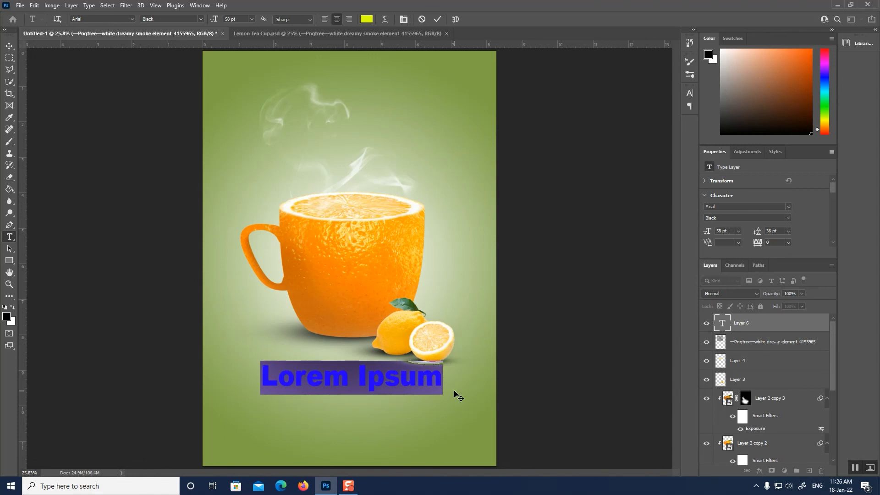
text(LEMON TEA)
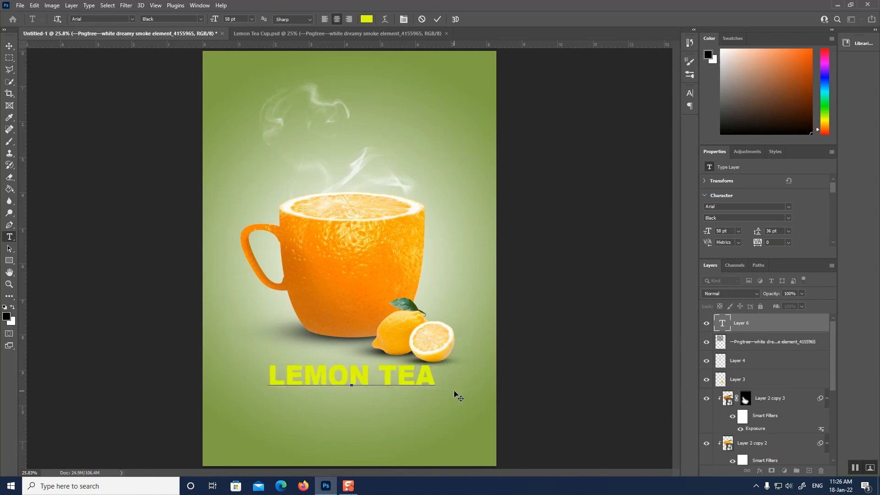
key(ctrl+Return)
Enlarge the LEMON TEA title to 121.21% and move it down, clear of the lemons
key(ctrl+t)
drag(436, 361, 456, 370)
key(alt+shift)
drag(356, 373, 356, 395)
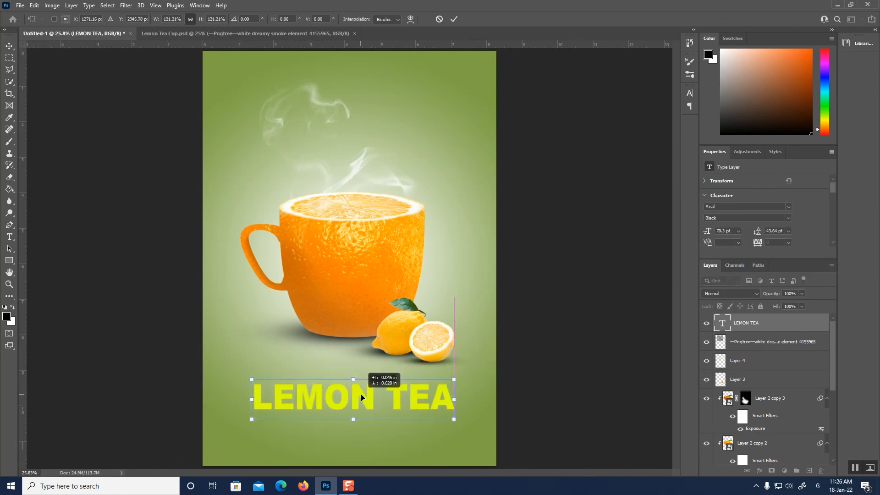
key(Return)
Duplicate the LEMON TEA title directly below itself and replace the copy's text with "for my students"
drag(399, 365, 399, 388)
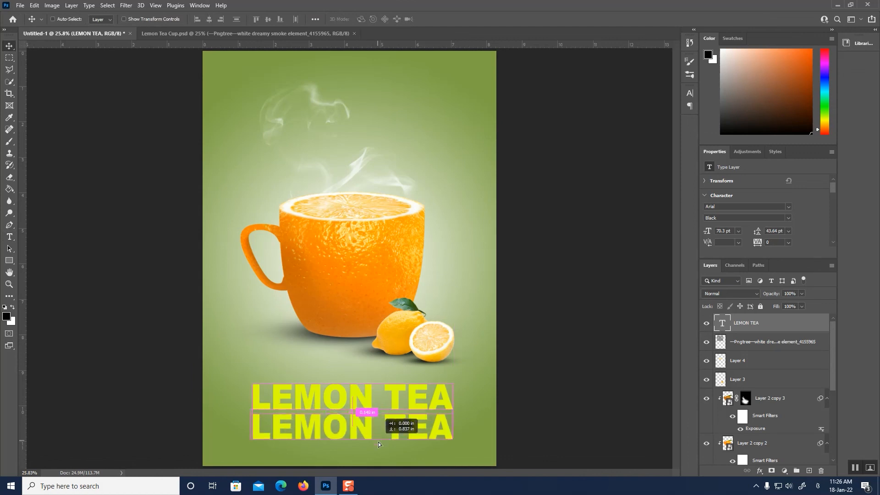
double_click(388, 424)
text(for my students)
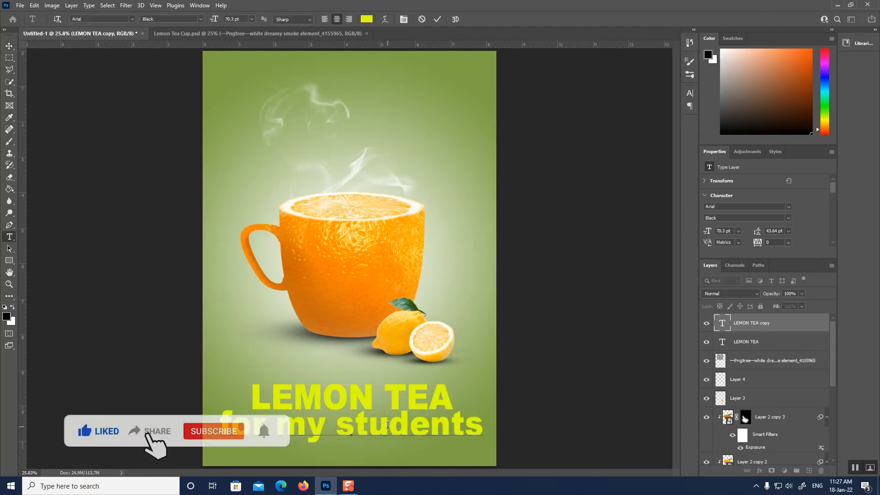
Reduce the "for my students" text to 38.79 pt
key(ctrl+a)
key(ctrl+shift+comma)
key(ctrl+shift+comma)
key(ctrl+shift+comma)
key(ctrl+shift+comma)
key(ctrl+shift+comma)
key(ctrl+shift+comma)
key(ctrl+shift+comma)
key(ctrl+shift+comma)
key(ctrl+shift+comma)
key(ctrl+shift+comma)
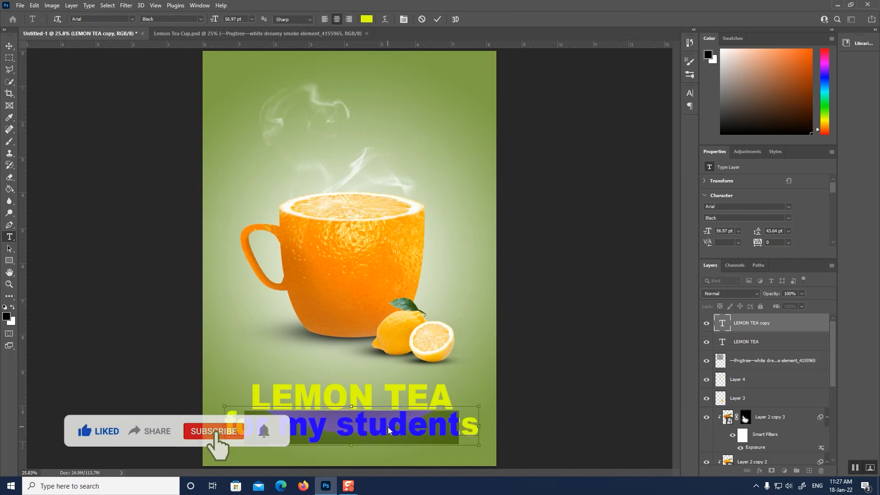
key(ctrl+shift+comma)
key(ctrl+shift+comma)
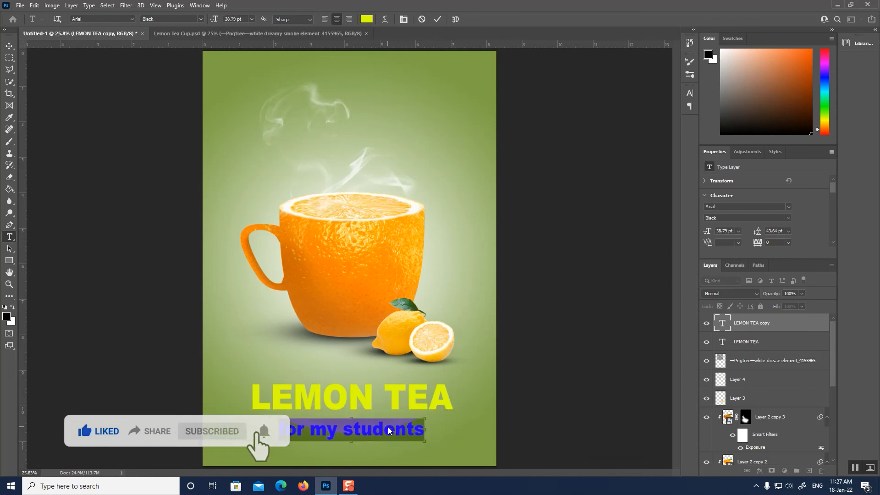
key(ctrl+Return)
click(9, 46)
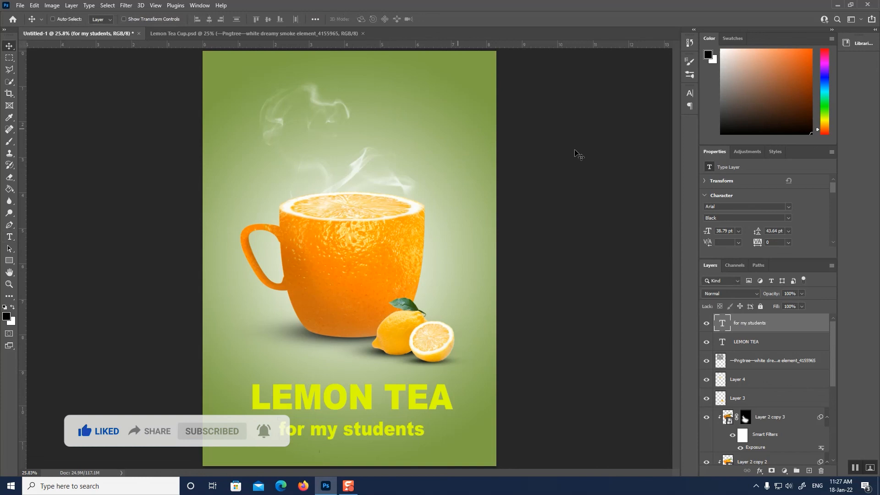